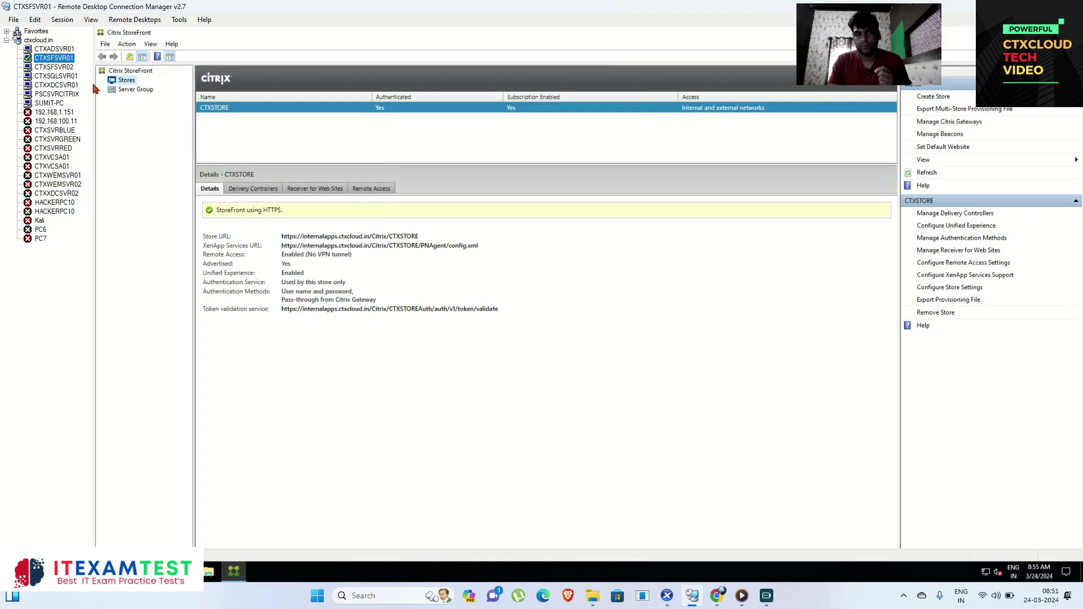
- Review the CTXSTORE store on CTXSFSVR02, then switch to SUMIT-PC and launch Microsoft Edge
{"action": "left_click", "coordinate": [59, 68]}
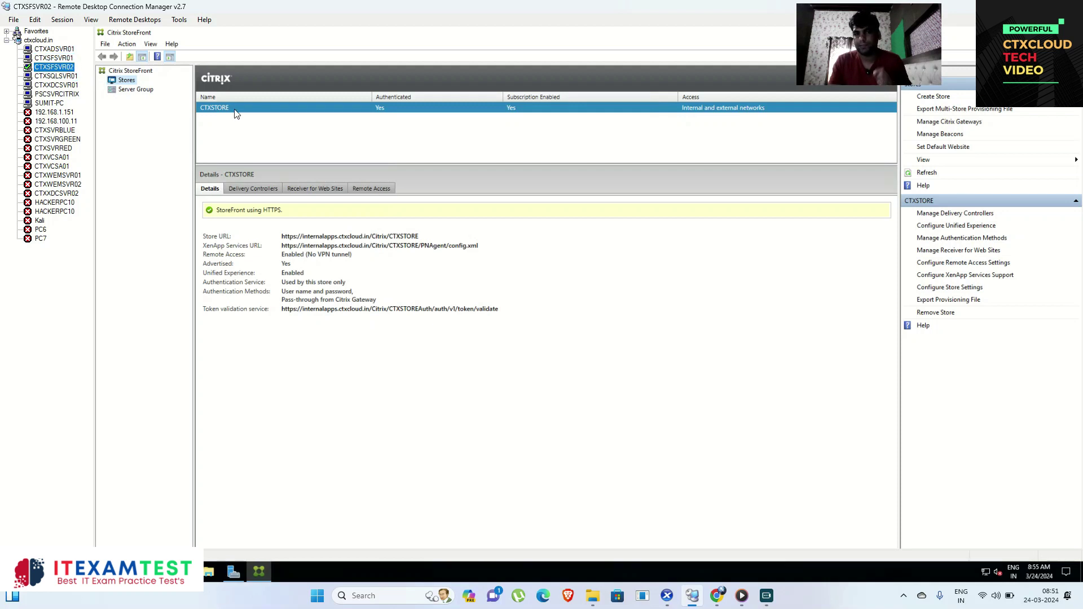
{"action": "left_click", "coordinate": [136, 89]}
{"action": "left_click", "coordinate": [127, 80]}
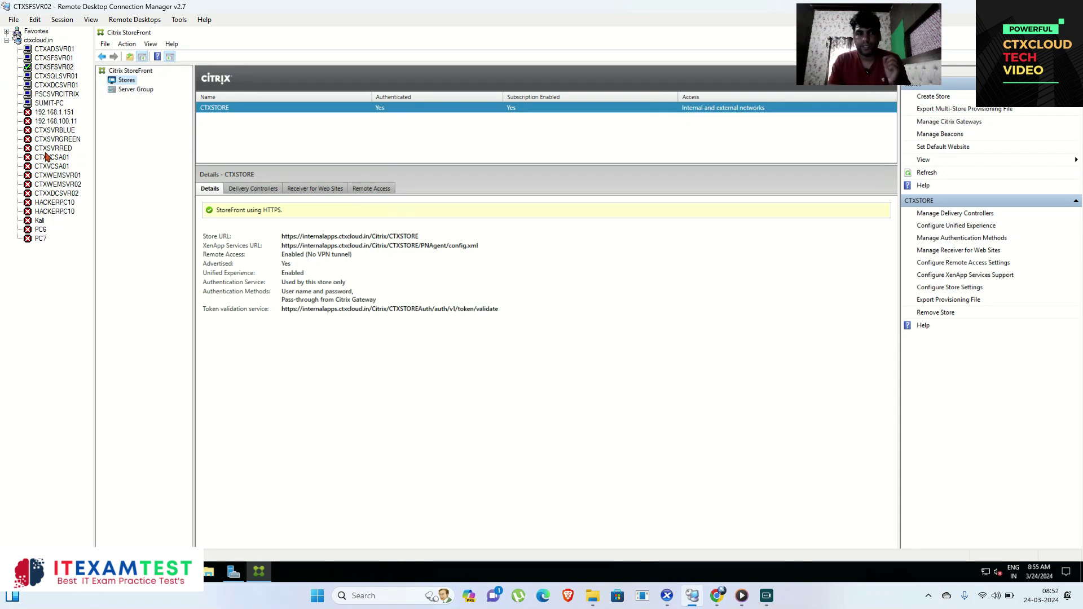
{"action": "left_click", "coordinate": [59, 103]}
{"action": "double_click", "coordinate": [114, 98]}
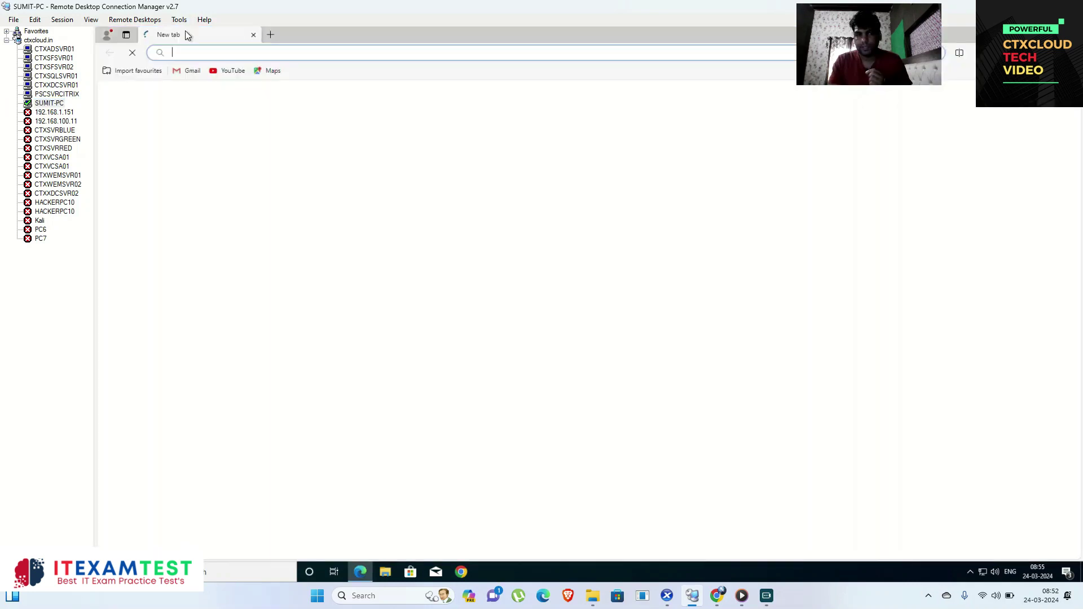
- Browse to ns1.ctxcloud.in and log on with the administrator credentials
{"action": "type", "text": "ns1.ctxcloud.in"}
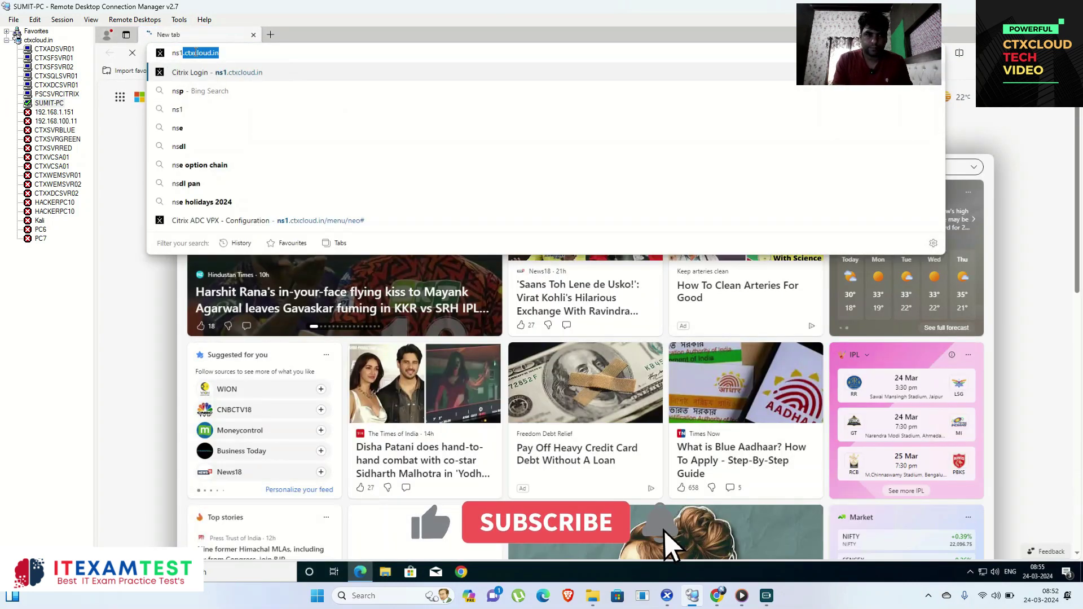
{"action": "key", "text": "Return"}
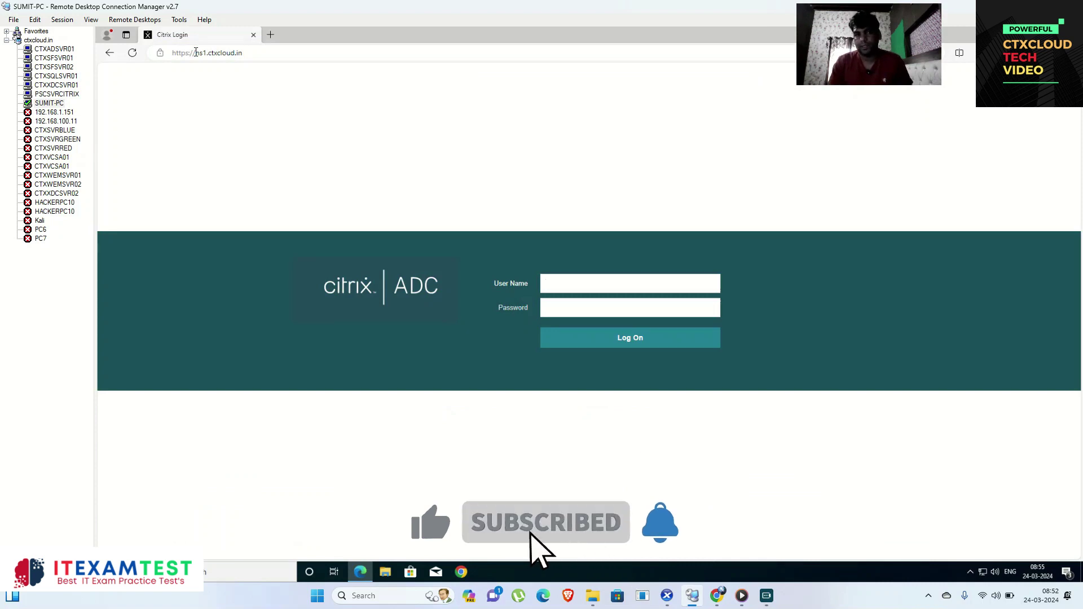
{"action": "left_click", "coordinate": [608, 286]}
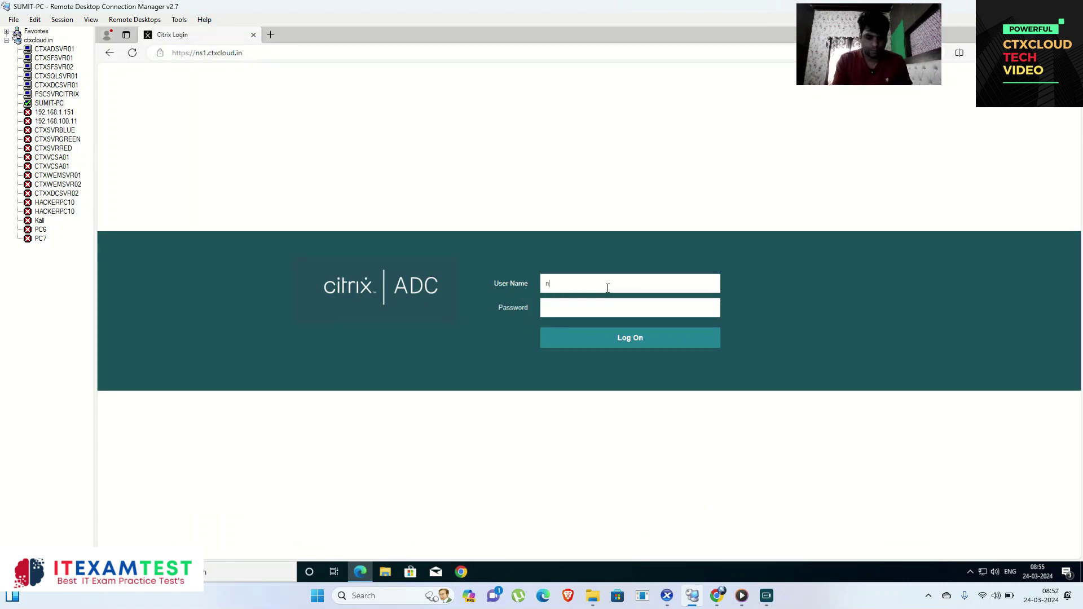
{"action": "key", "text": "Return"}
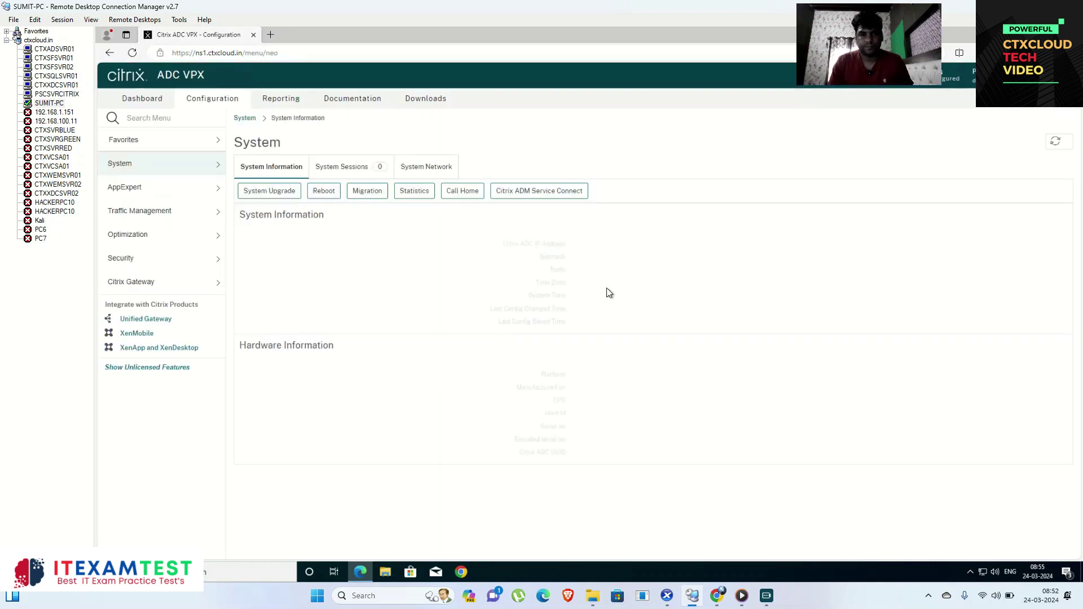
- Navigate to Traffic Management > Load Balancing > Servers
{"action": "left_click", "coordinate": [189, 214]}
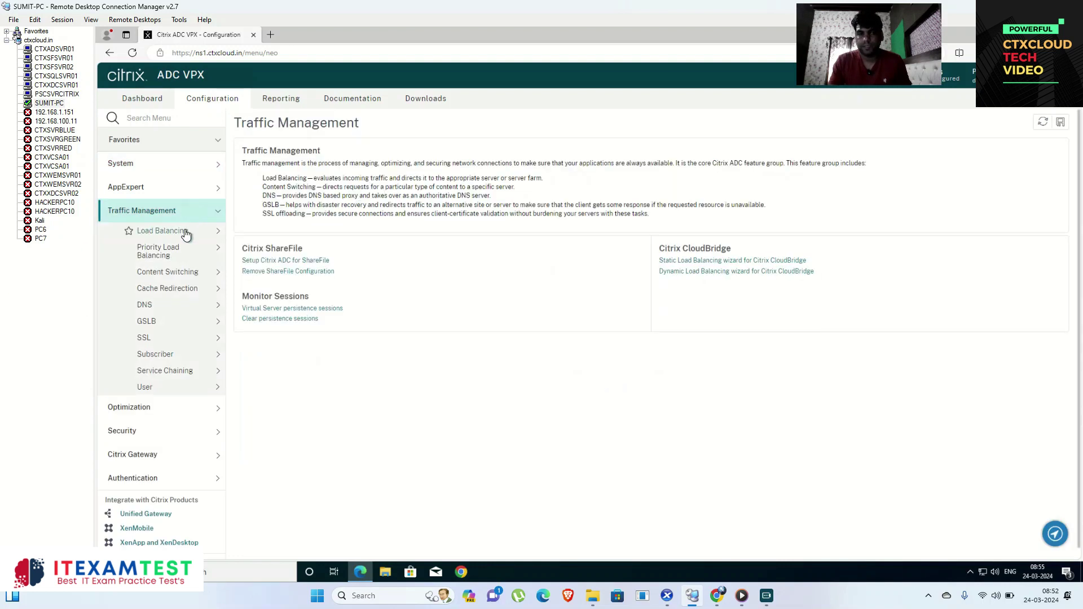
{"action": "left_click", "coordinate": [187, 235]}
{"action": "left_click", "coordinate": [183, 354]}
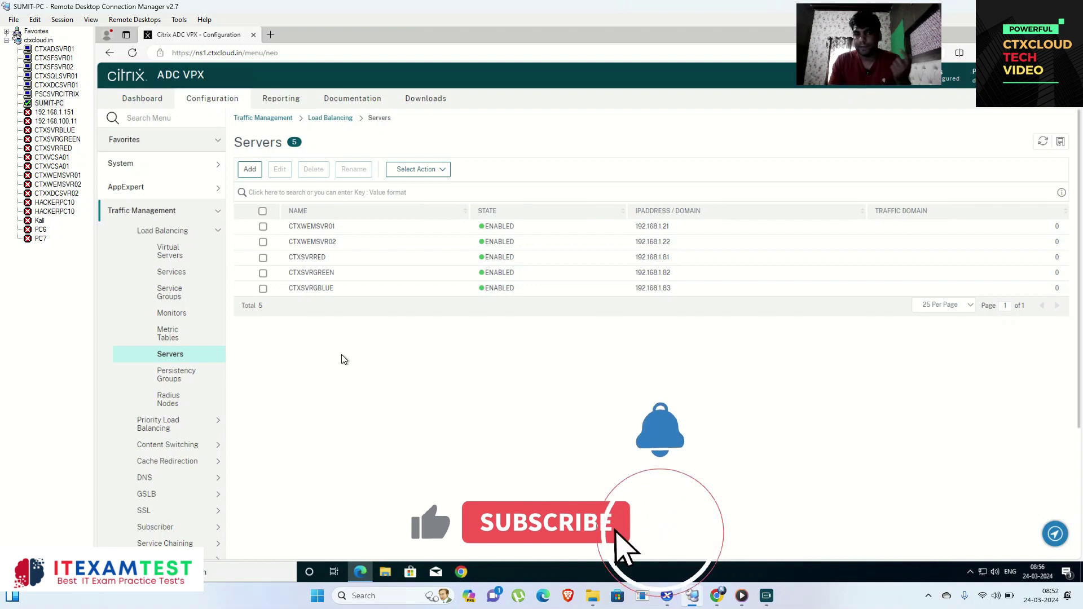
- Start a new server and enter the name CTXSFSVR01
{"action": "left_click", "coordinate": [240, 168]}
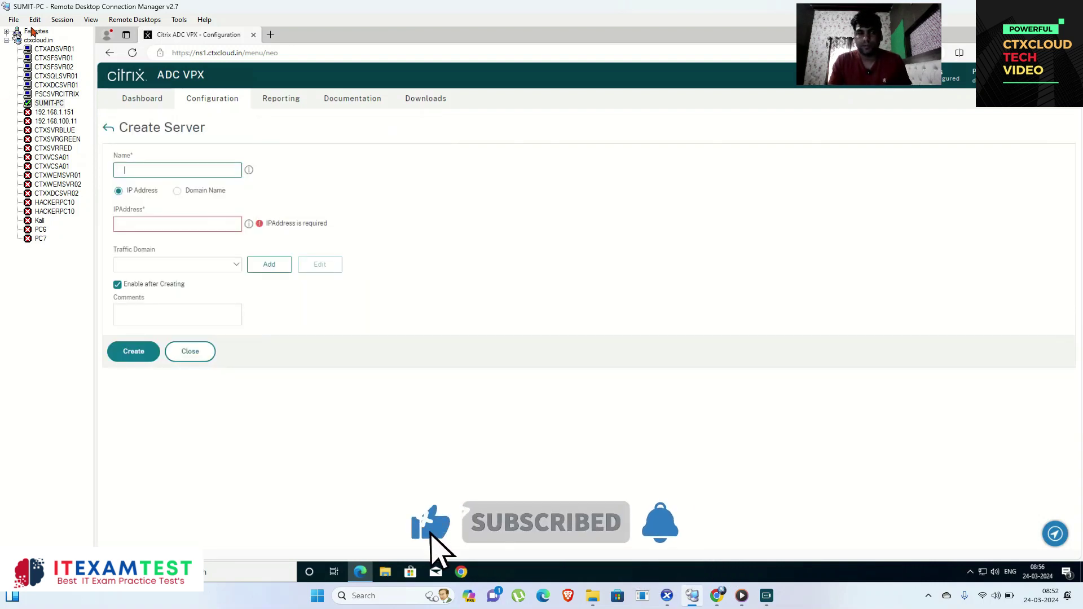
{"action": "left_click", "coordinate": [52, 58]}
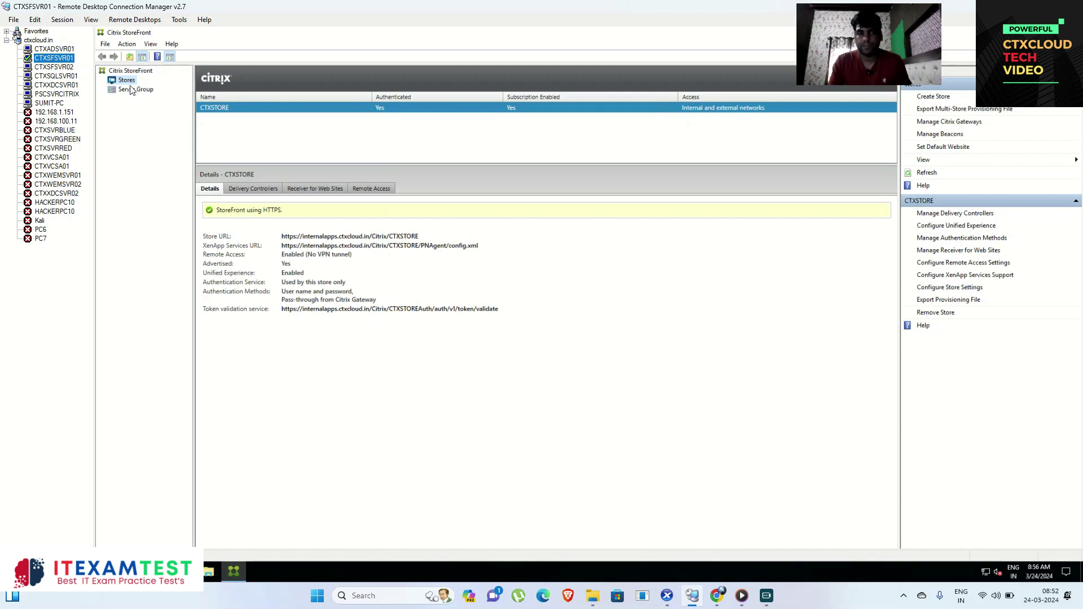
{"action": "left_click", "coordinate": [49, 103]}
{"action": "left_click", "coordinate": [171, 165]}
{"action": "type", "text": "CTXSFSVR01"}
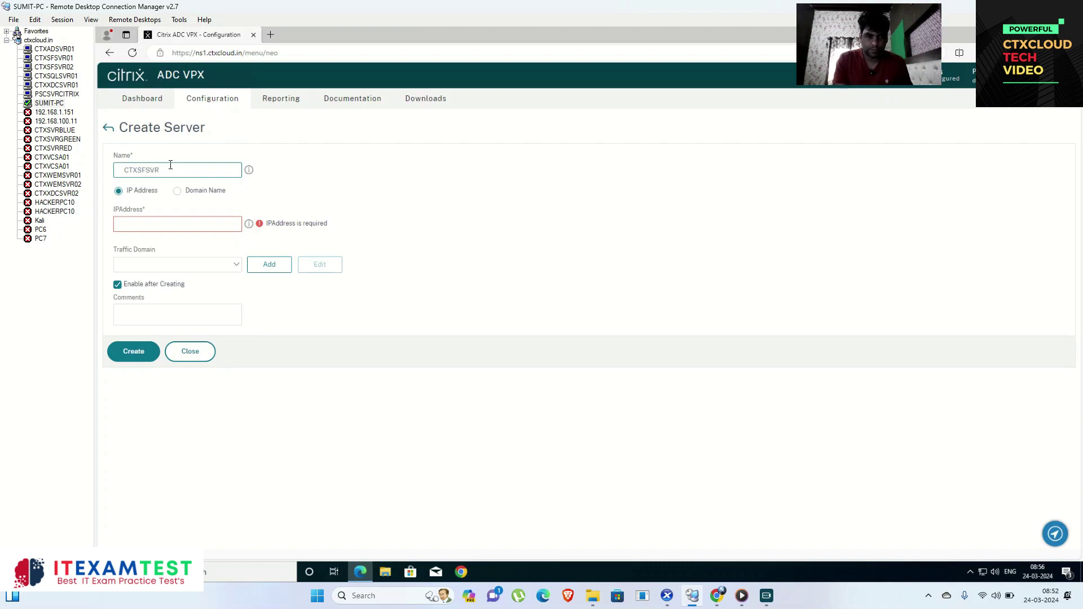
- Copy 192.168.1.16 from the CTXSFSVR01 DNS host record, paste it as the IP, and create
{"action": "left_click", "coordinate": [34, 50]}
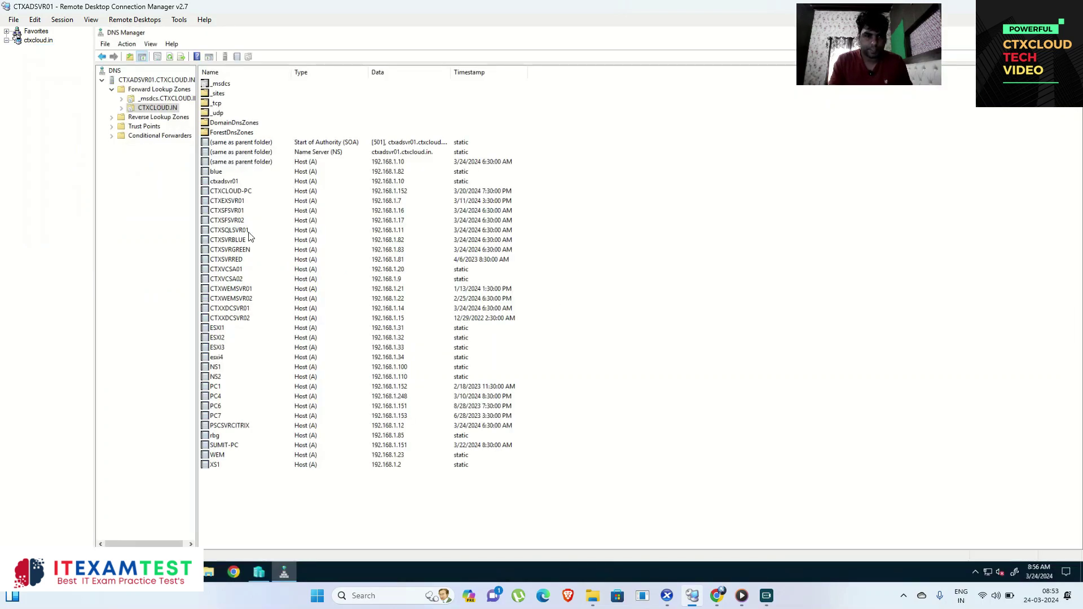
{"action": "left_click", "coordinate": [377, 212]}
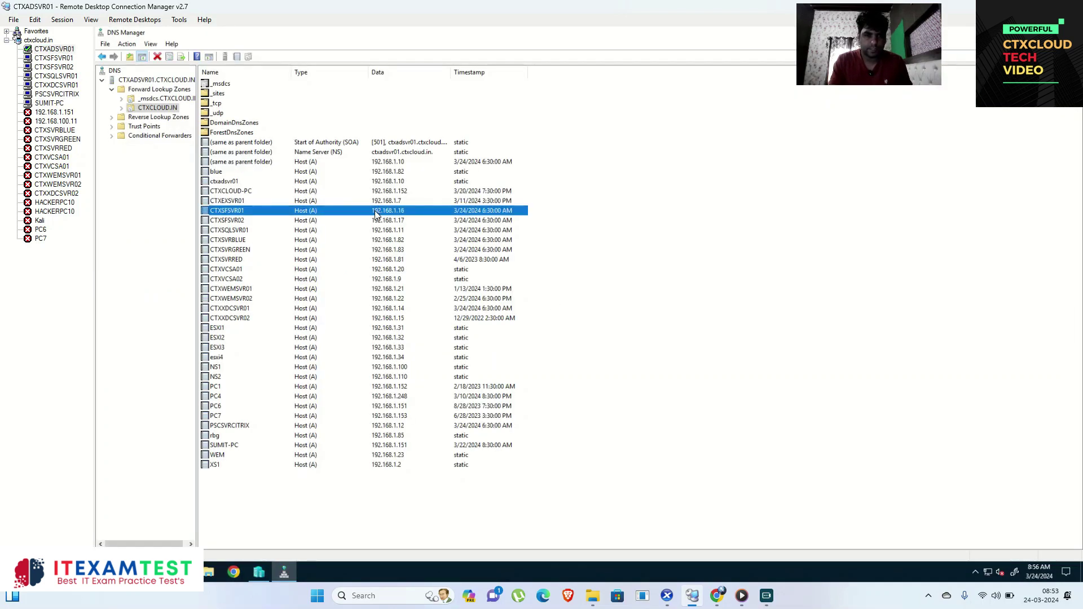
{"action": "right_click", "coordinate": [377, 213]}
{"action": "left_click", "coordinate": [399, 232]}
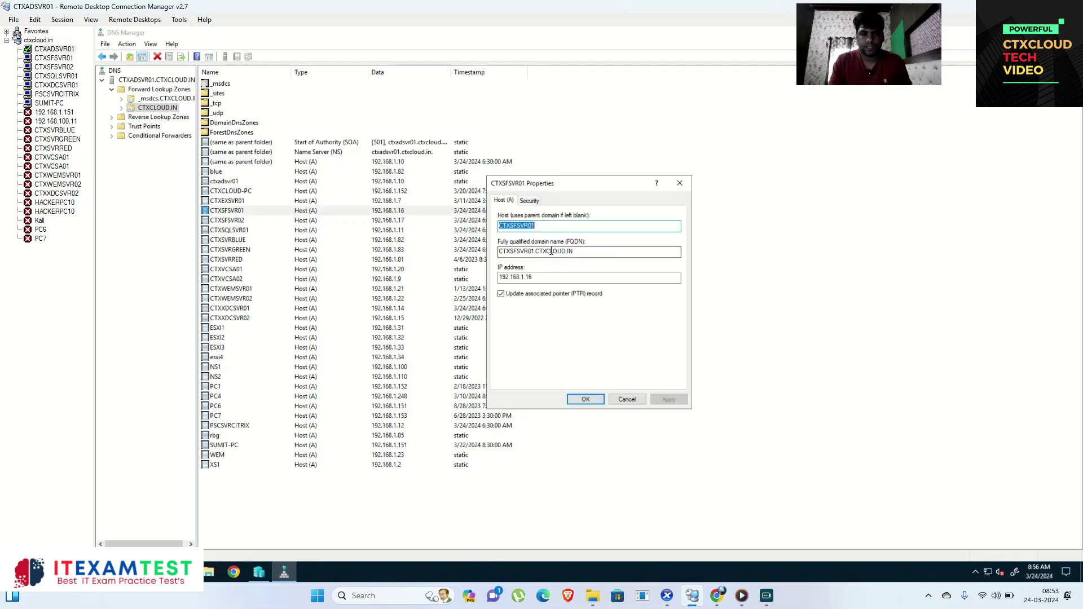
{"action": "key", "text": "Tab"}
{"action": "key", "text": "ctrl+c"}
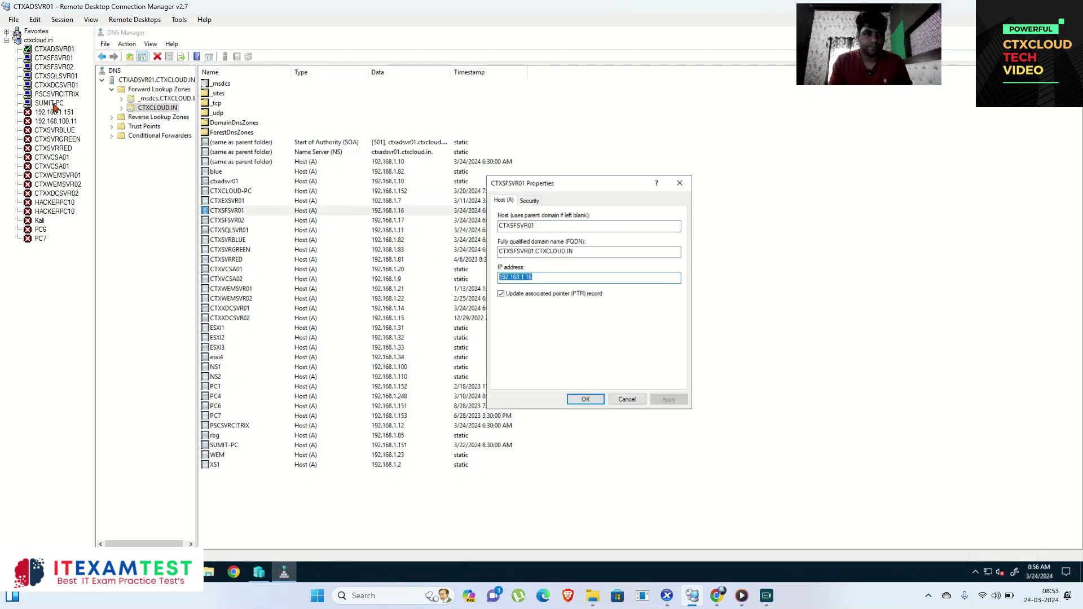
{"action": "left_click", "coordinate": [54, 105]}
{"action": "left_click", "coordinate": [152, 225]}
{"action": "key", "text": "ctrl+v"}
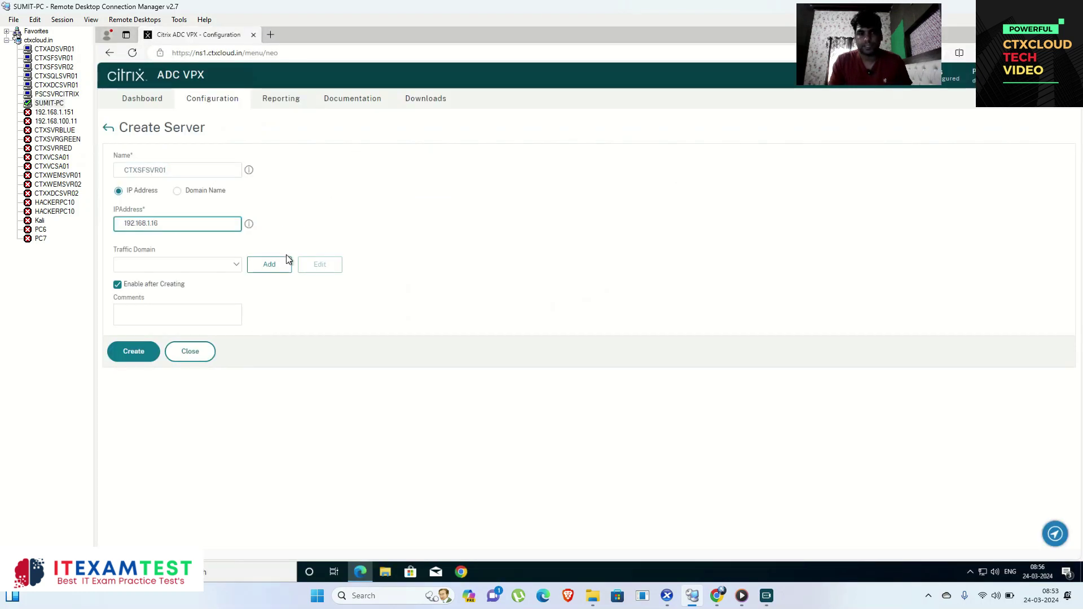
{"action": "left_click", "coordinate": [135, 354]}
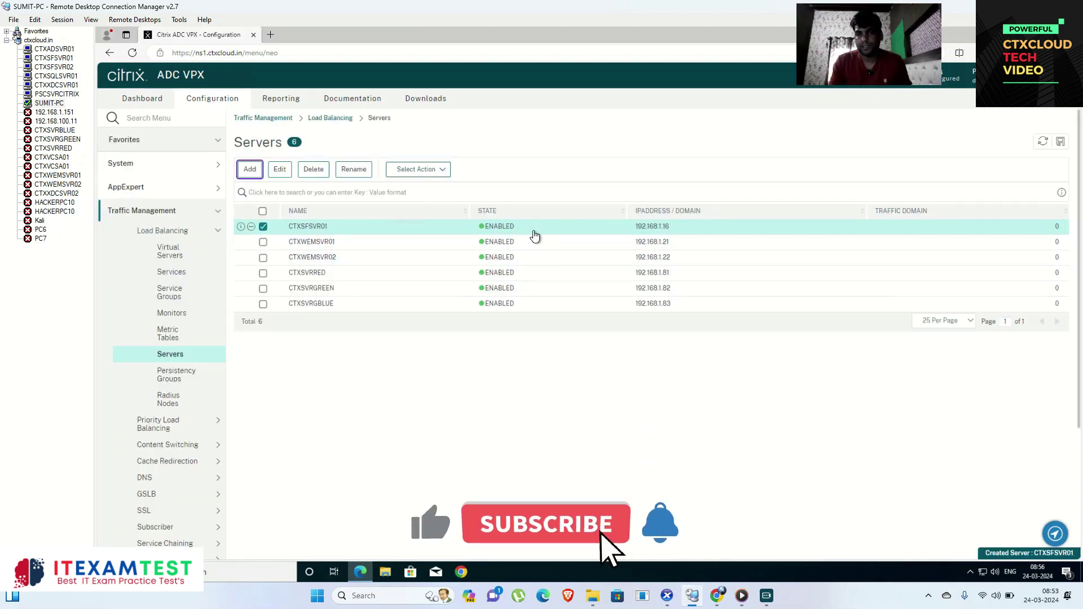
- Add server CTXSFSVR02 with IP address 192.168.1.17
{"action": "left_click", "coordinate": [249, 170]}
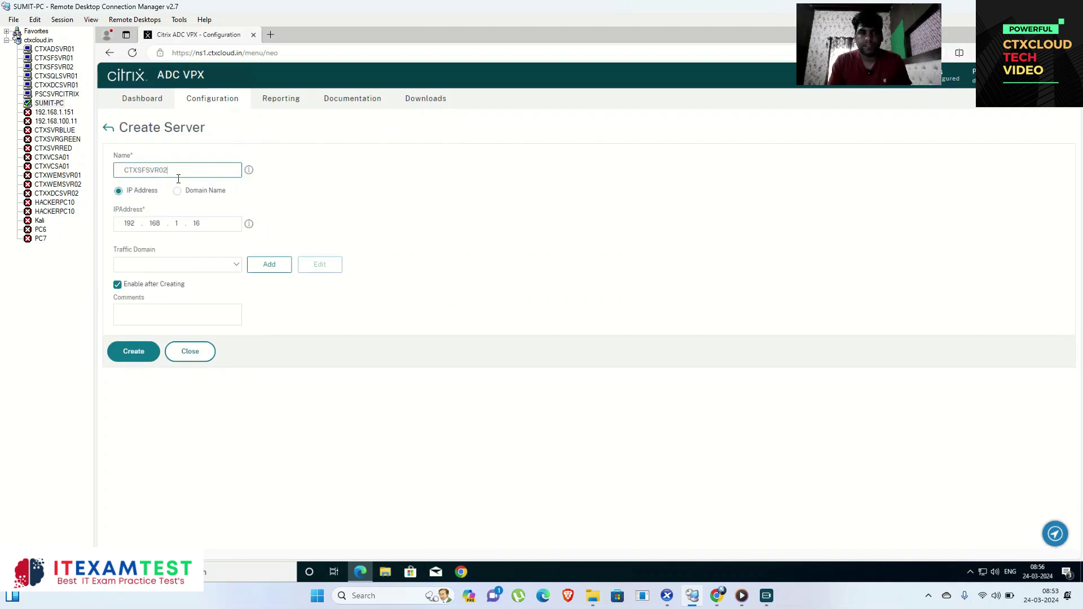
{"action": "left_click", "coordinate": [206, 224]}
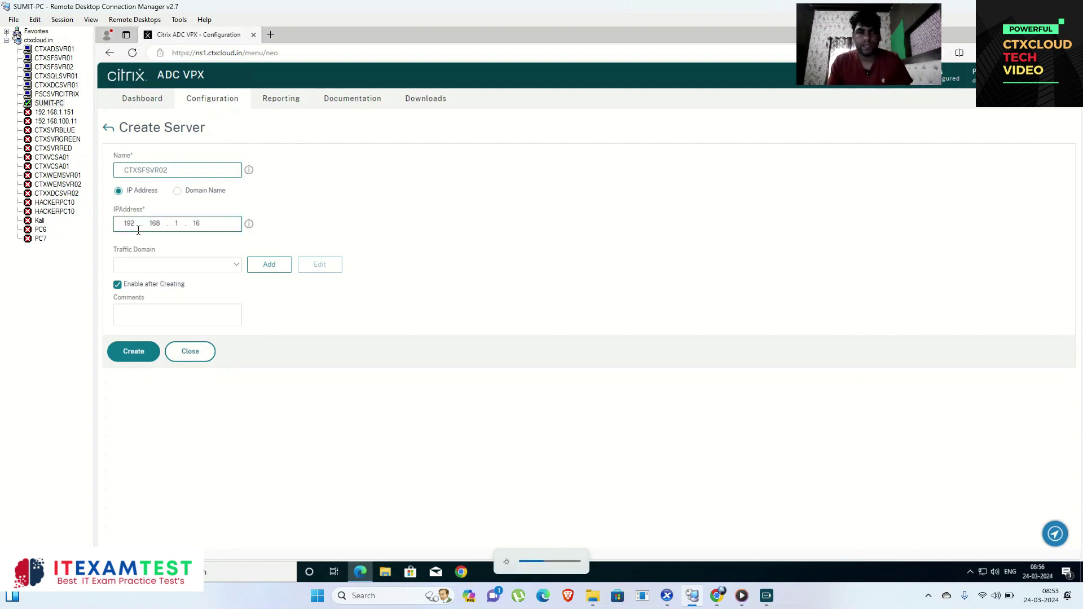
{"action": "left_click", "coordinate": [225, 226]}
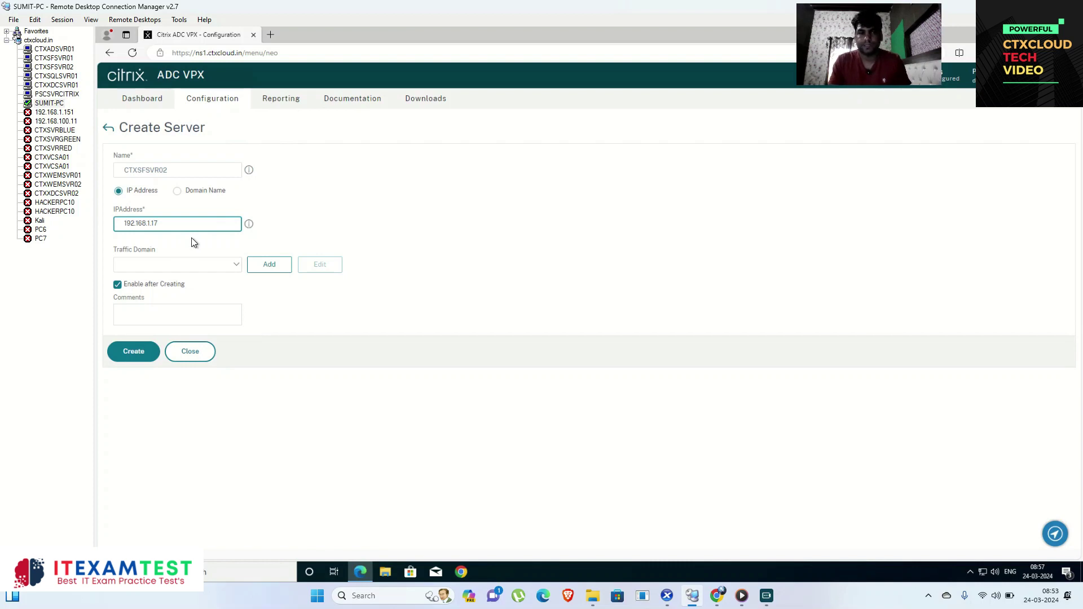
{"action": "left_click", "coordinate": [142, 362]}
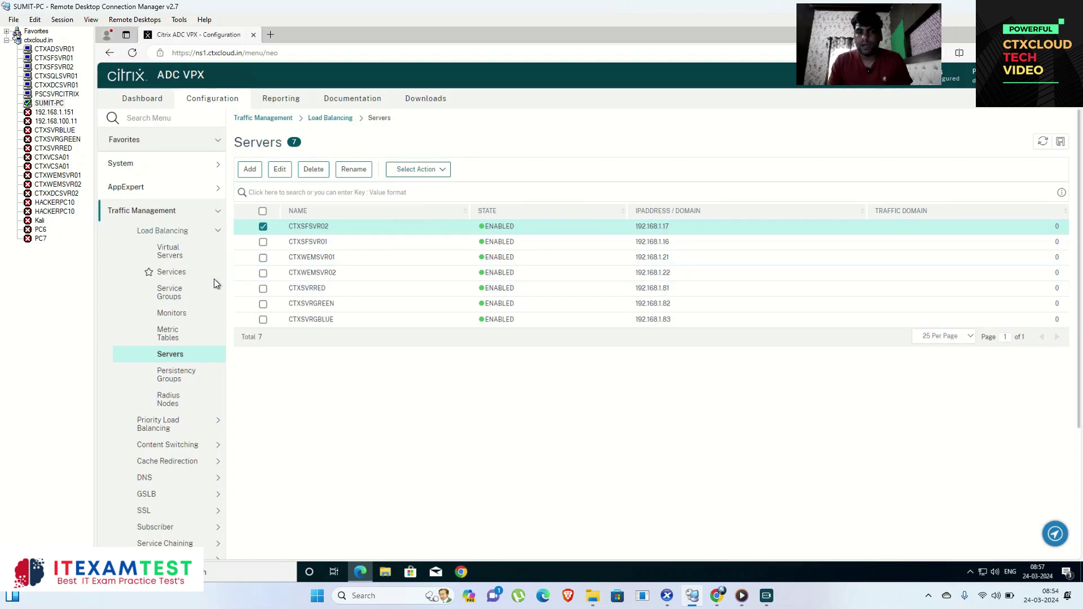
- Start a new service named SVC_SF1 on existing server CTXSFSVR01
{"action": "left_click", "coordinate": [170, 273]}
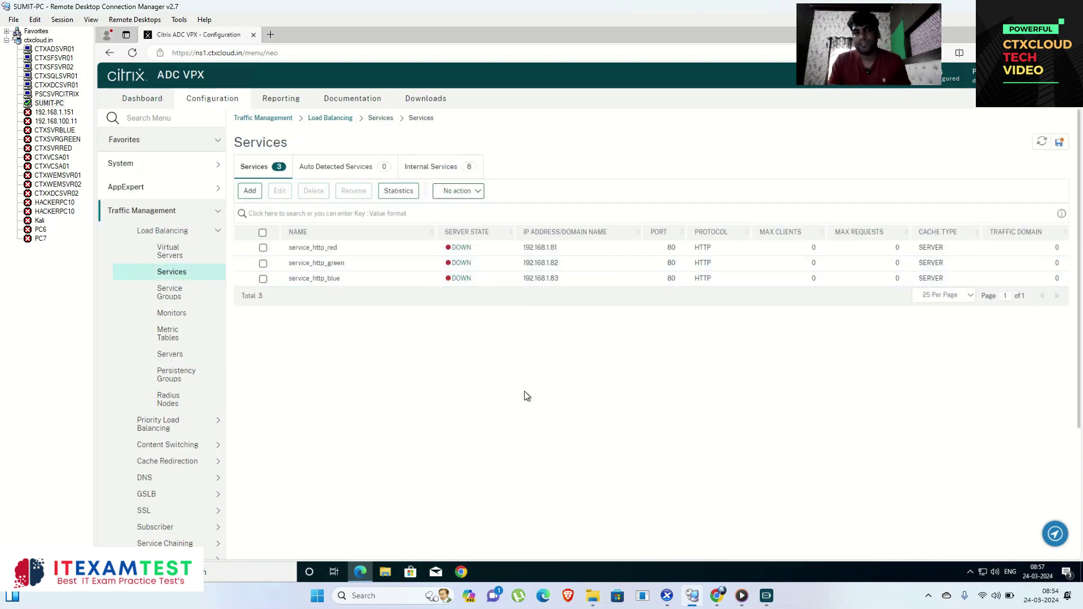
{"action": "left_click", "coordinate": [250, 192]}
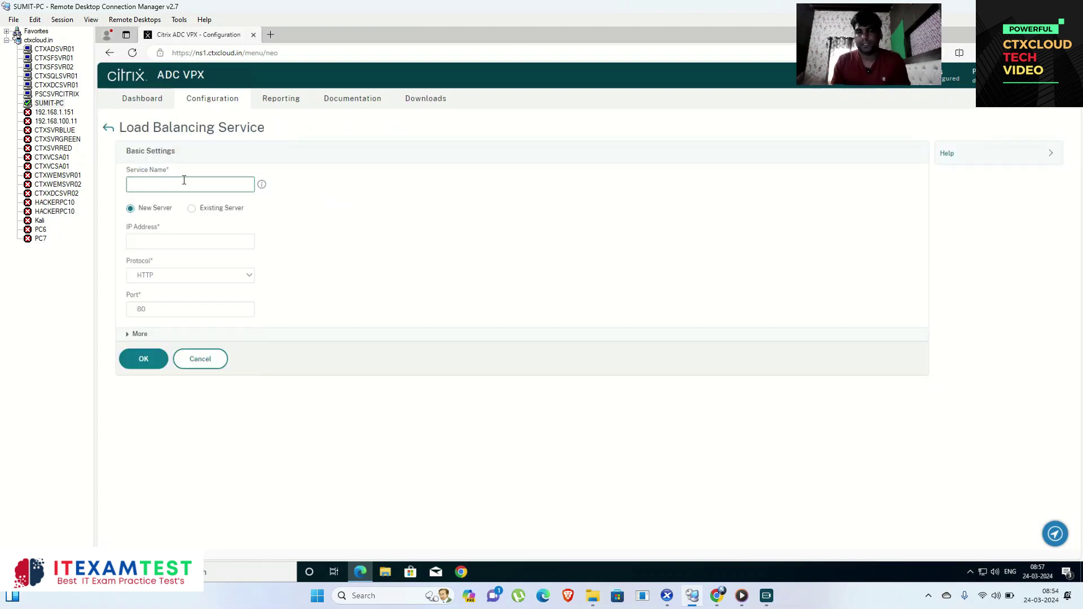
{"action": "type", "text": "SVC"}
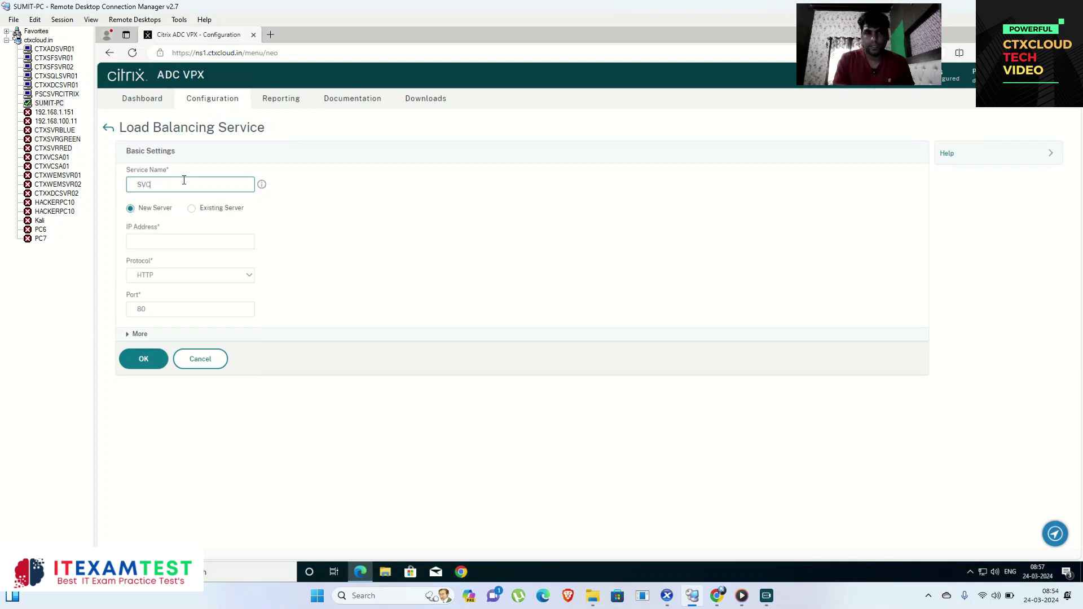
{"action": "type", "text": "_SF1"}
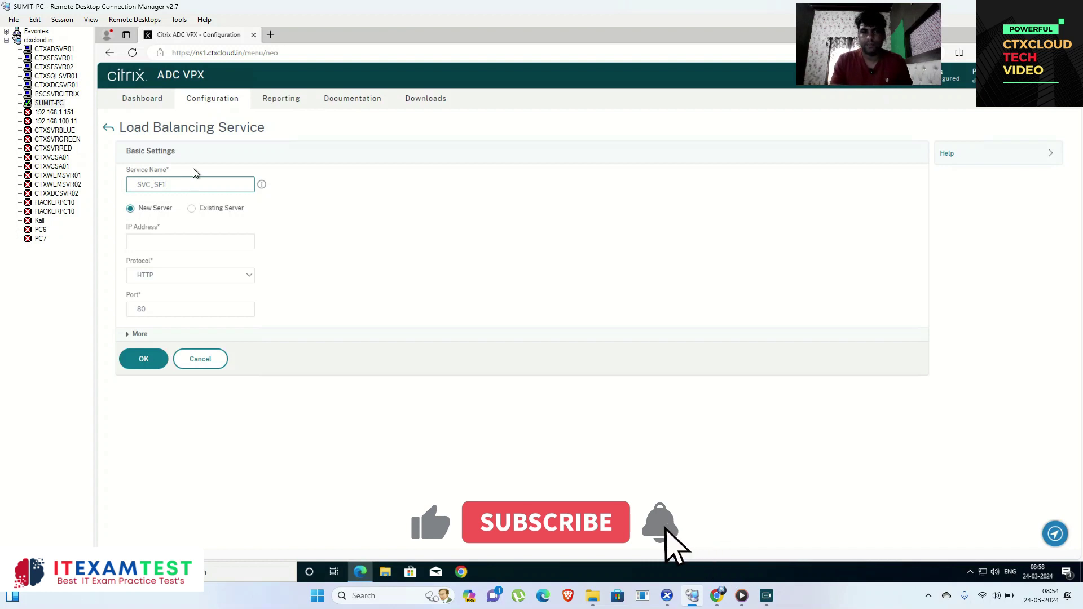
{"action": "left_click", "coordinate": [195, 209]}
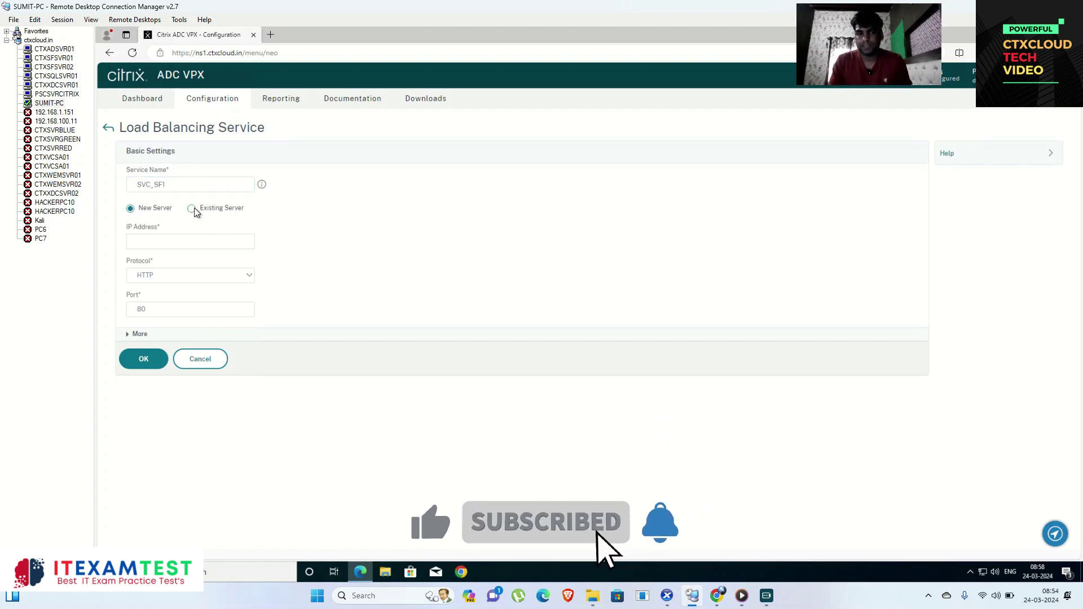
{"action": "left_click", "coordinate": [215, 240]}
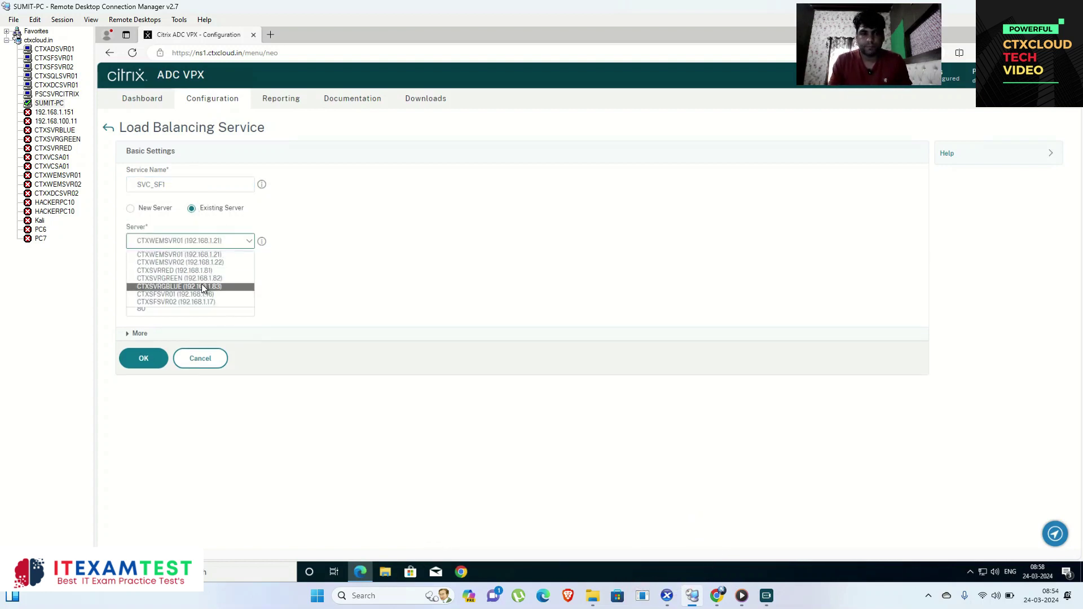
{"action": "left_click", "coordinate": [201, 294]}
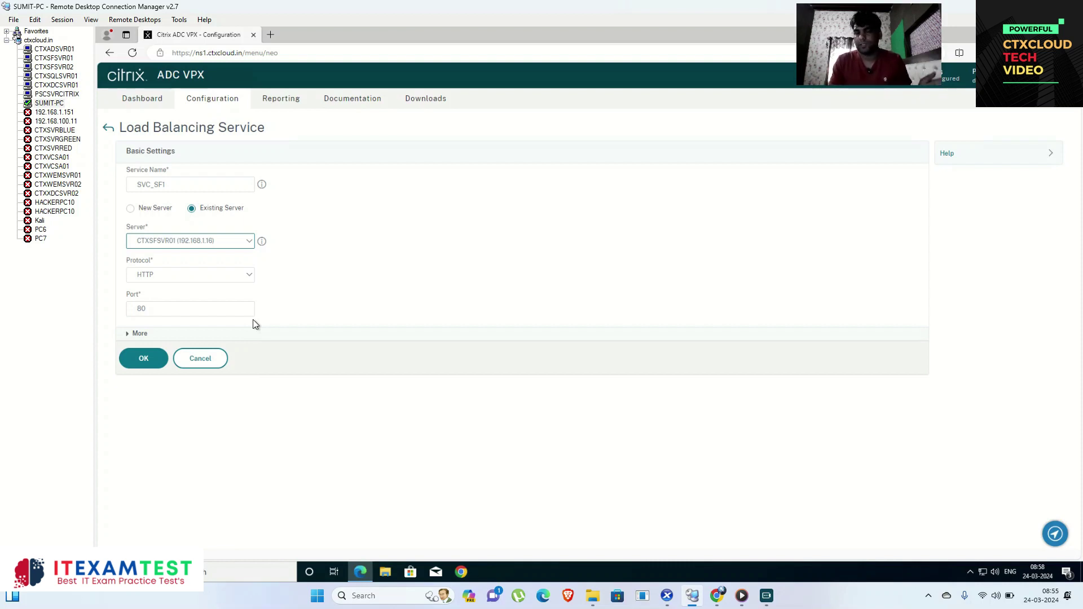
- Set the SVC_SF1 protocol to SSL on port 443 and create the service
{"action": "left_click", "coordinate": [221, 279]}
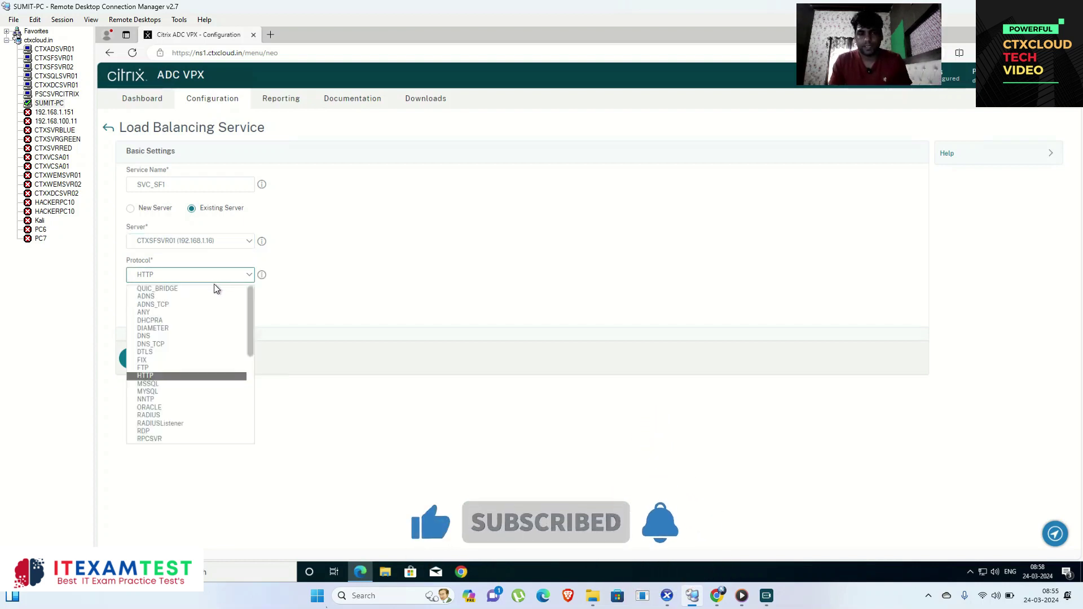
{"action": "key", "text": "s"}
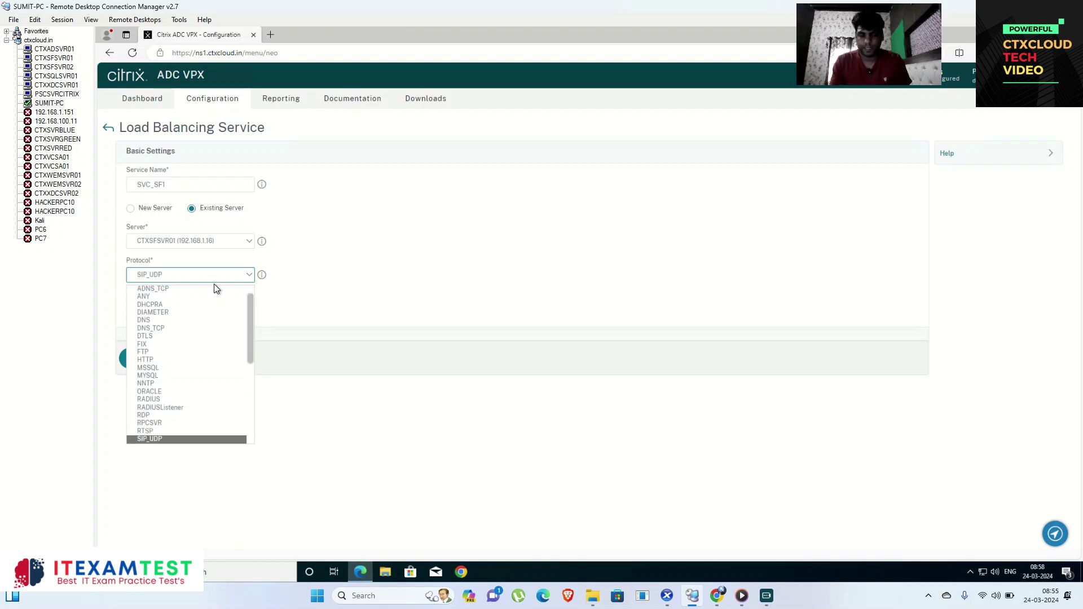
{"action": "scroll", "coordinate": [209, 339], "scroll_direction": "down", "scroll_amount": 3}
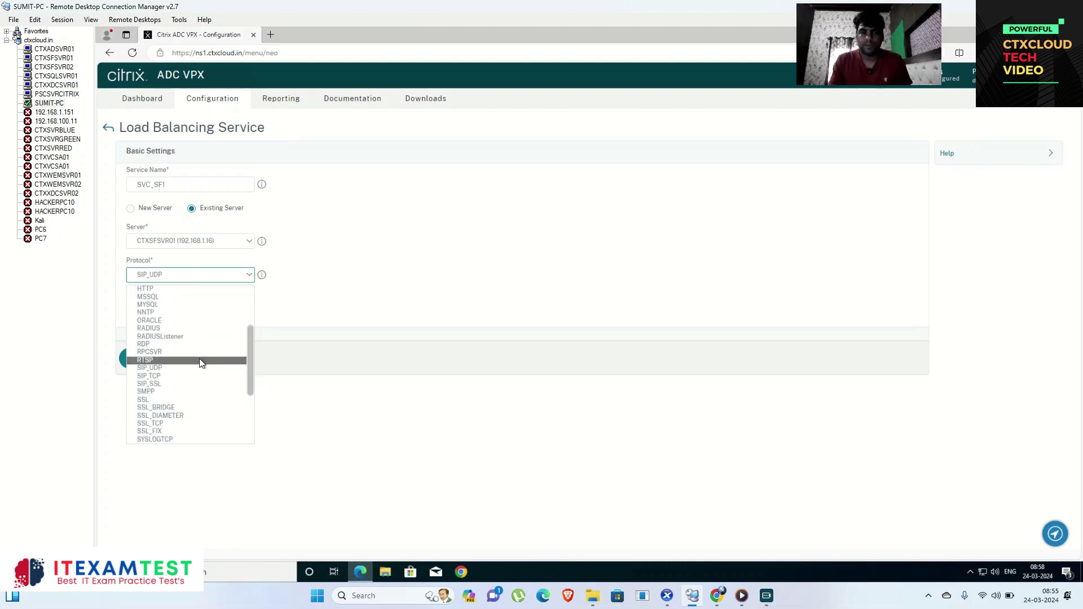
{"action": "left_click", "coordinate": [190, 400]}
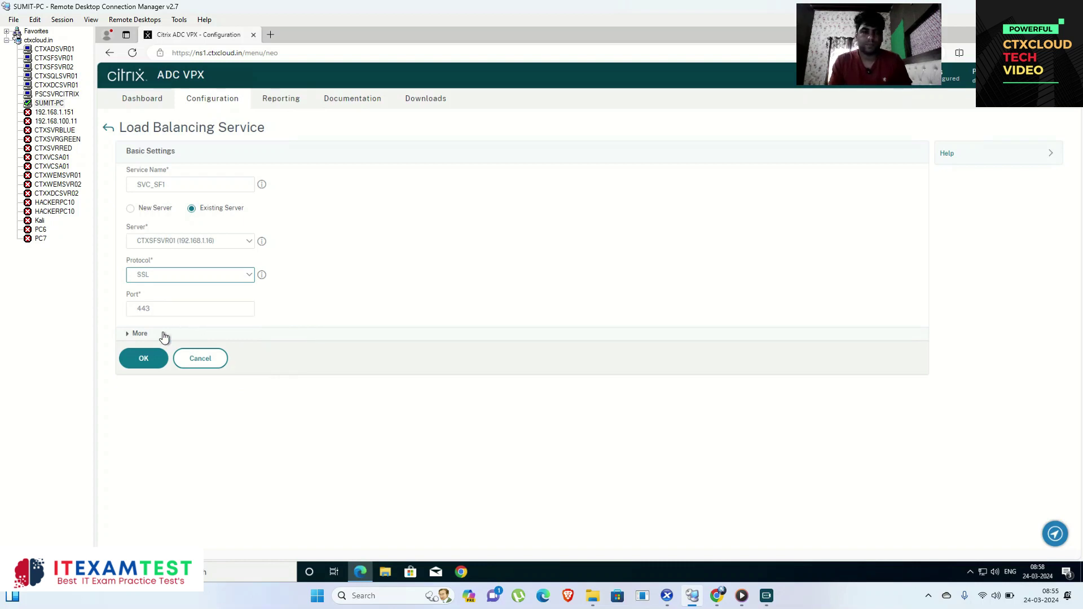
{"action": "left_click", "coordinate": [145, 360]}
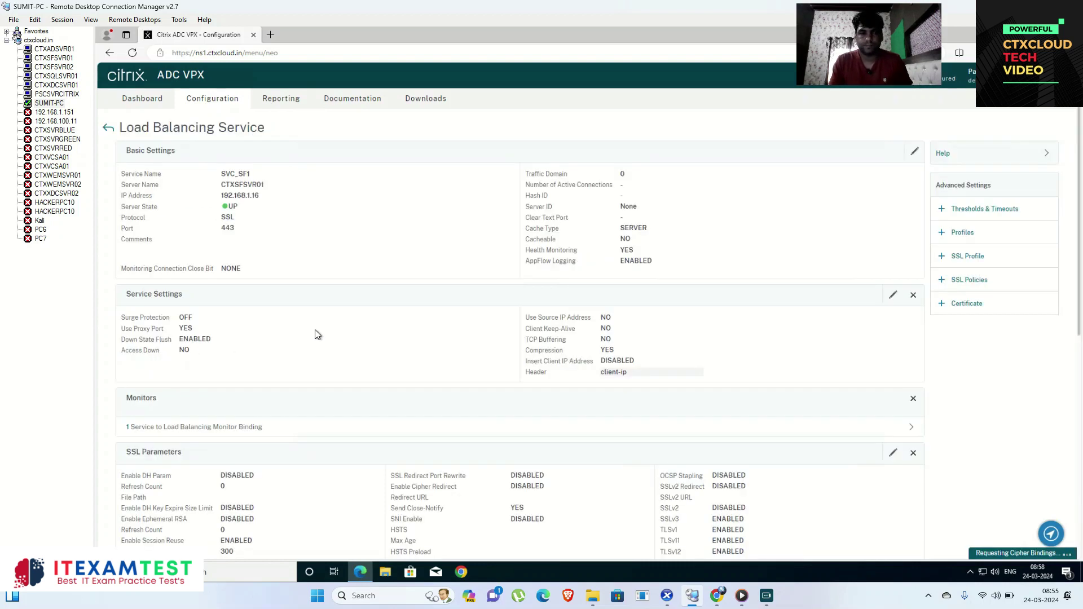
- Finish the SVC_SF1 details page with Done to get back to the Services list
{"action": "scroll", "coordinate": [304, 322], "scroll_direction": "down", "scroll_amount": 3}
{"action": "scroll", "coordinate": [304, 325], "scroll_direction": "down", "scroll_amount": 4}
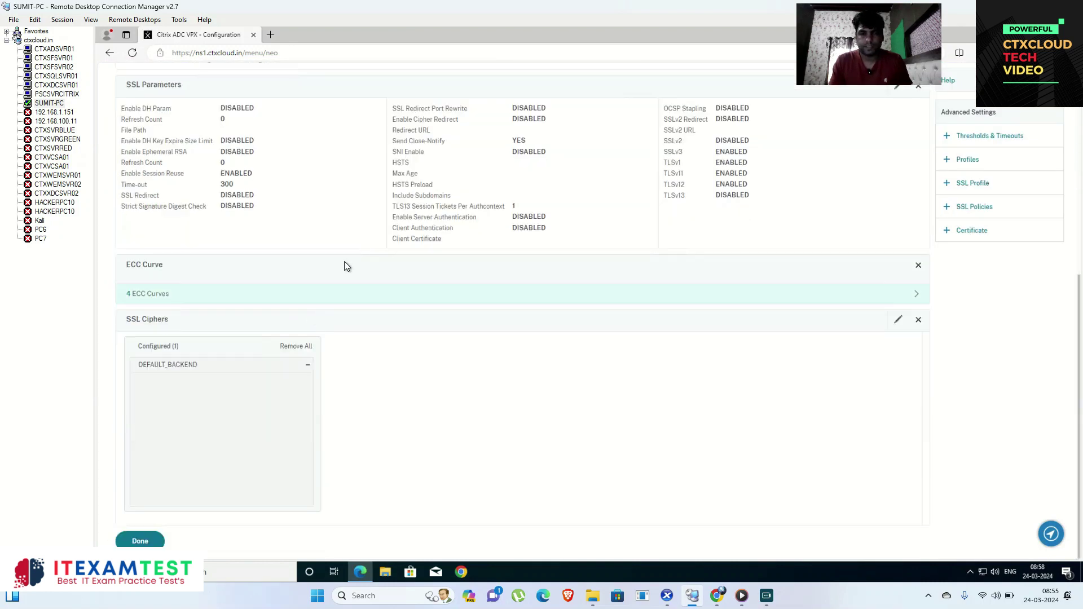
{"action": "left_click", "coordinate": [140, 541]}
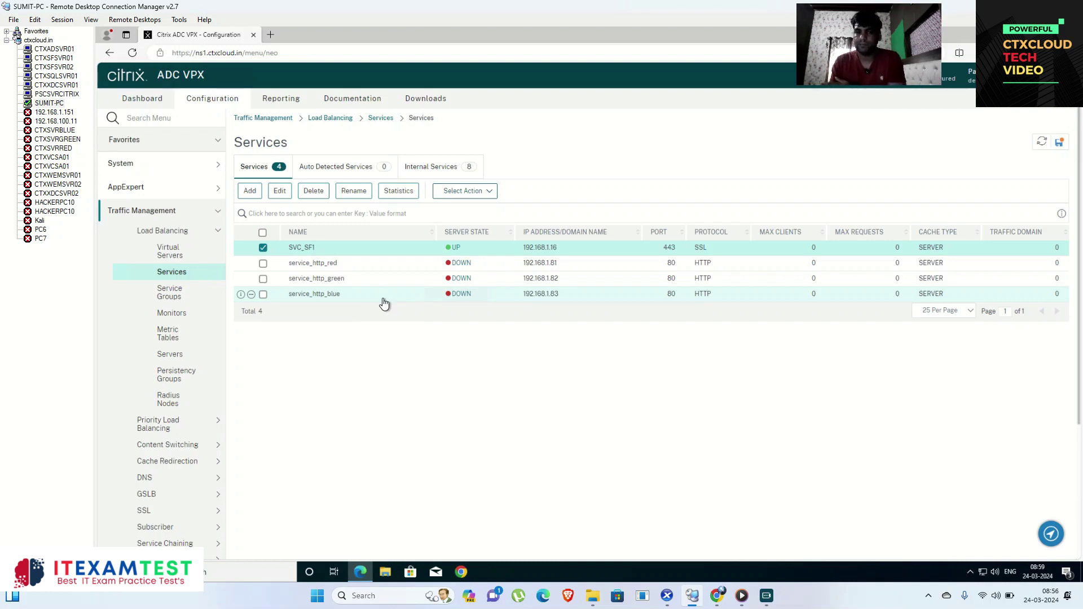
- Create service SVC_SF2 on existing server CTXSFSVR02 using SSL port 443
{"action": "left_click", "coordinate": [250, 192]}
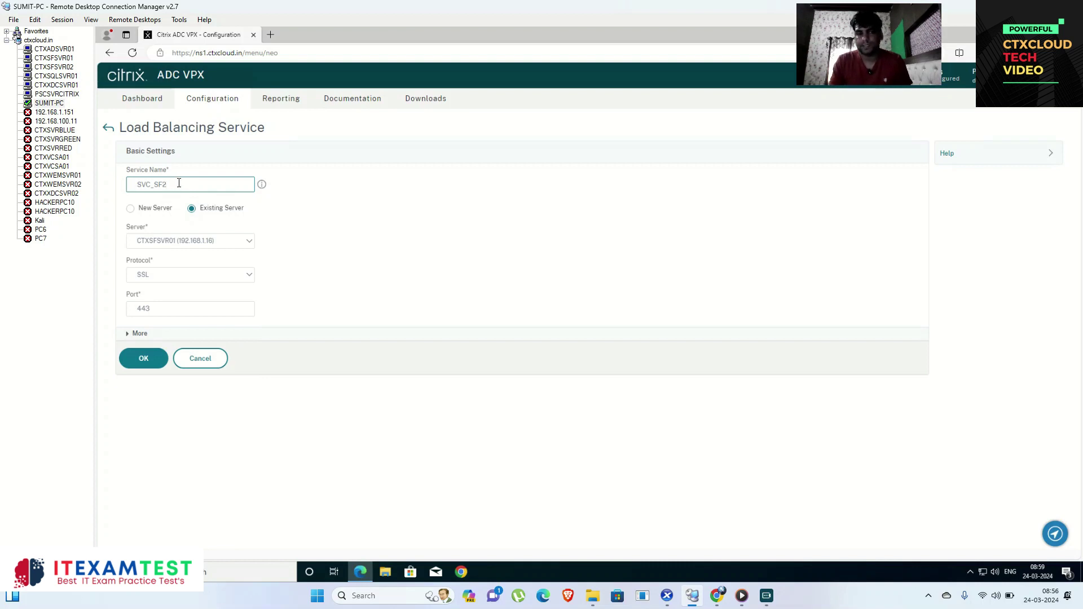
{"action": "left_click", "coordinate": [181, 242]}
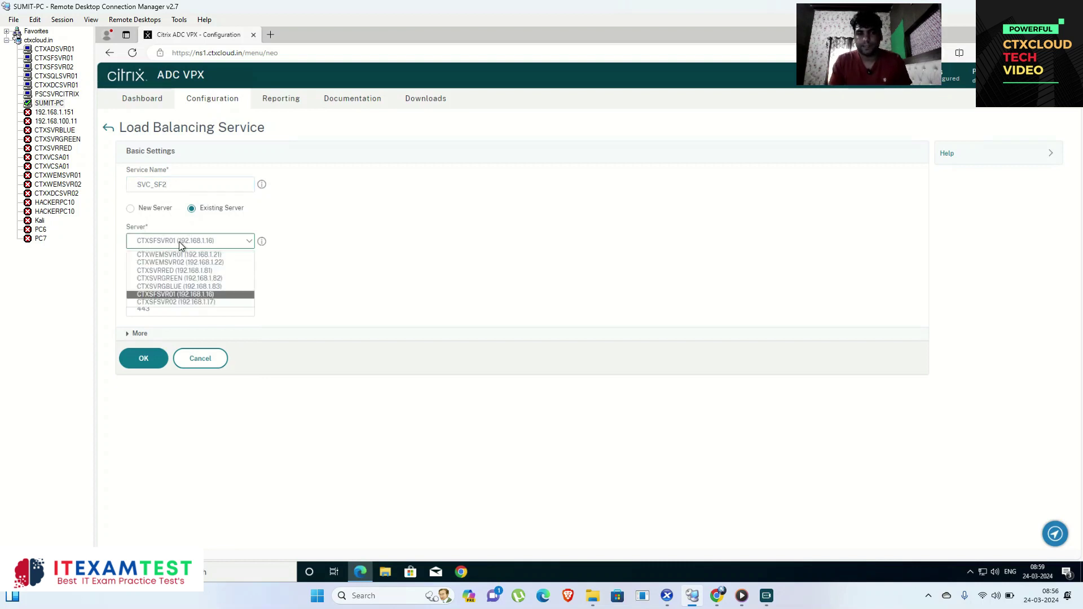
{"action": "left_click", "coordinate": [168, 302]}
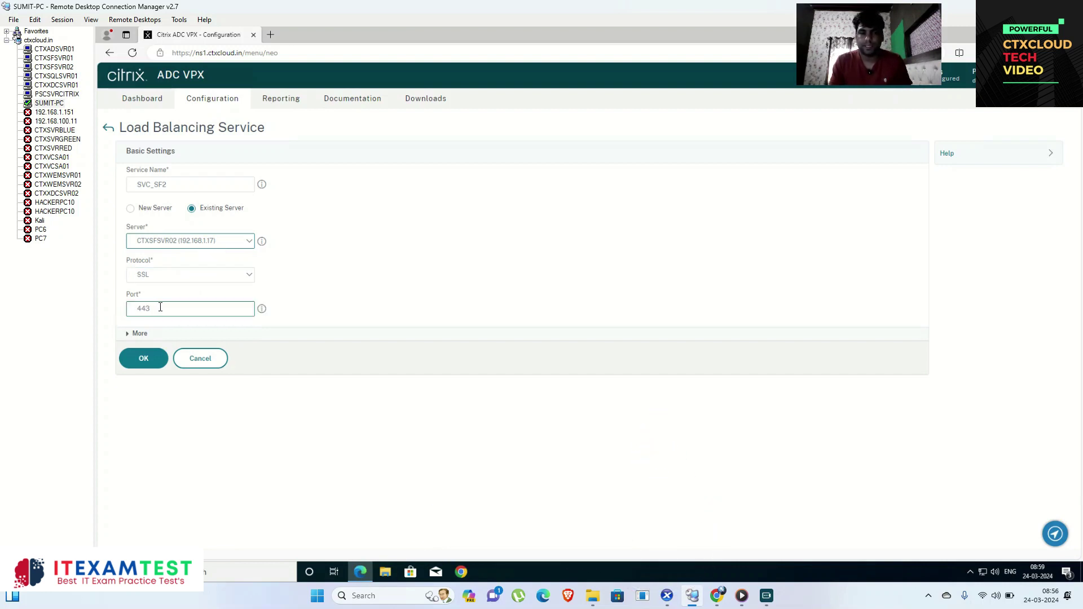
{"action": "left_click", "coordinate": [143, 361]}
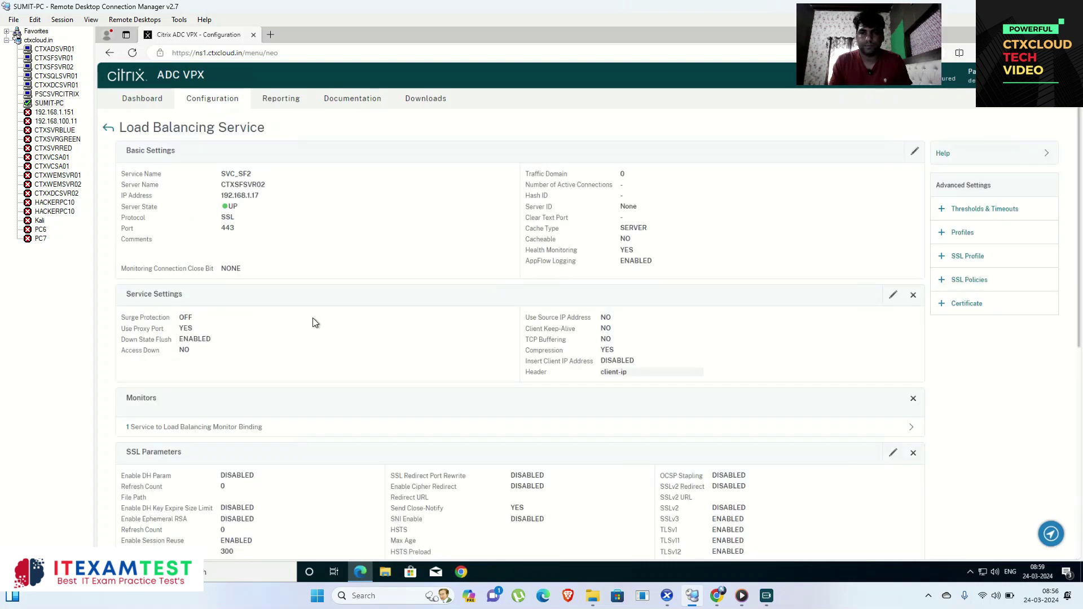
{"action": "scroll", "coordinate": [310, 319], "scroll_direction": "down", "scroll_amount": 6}
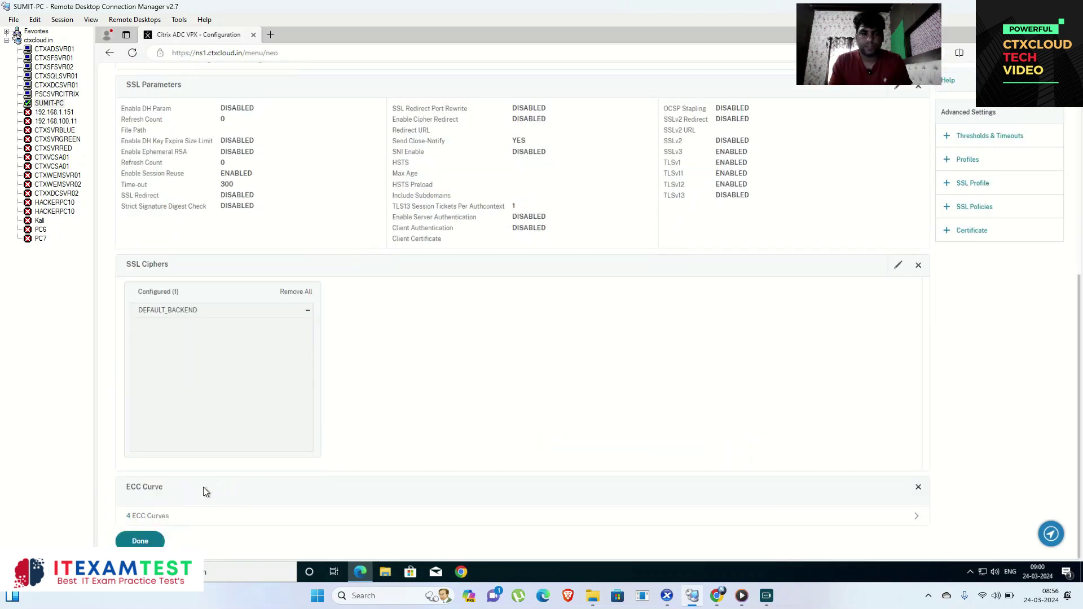
{"action": "left_click", "coordinate": [140, 540]}
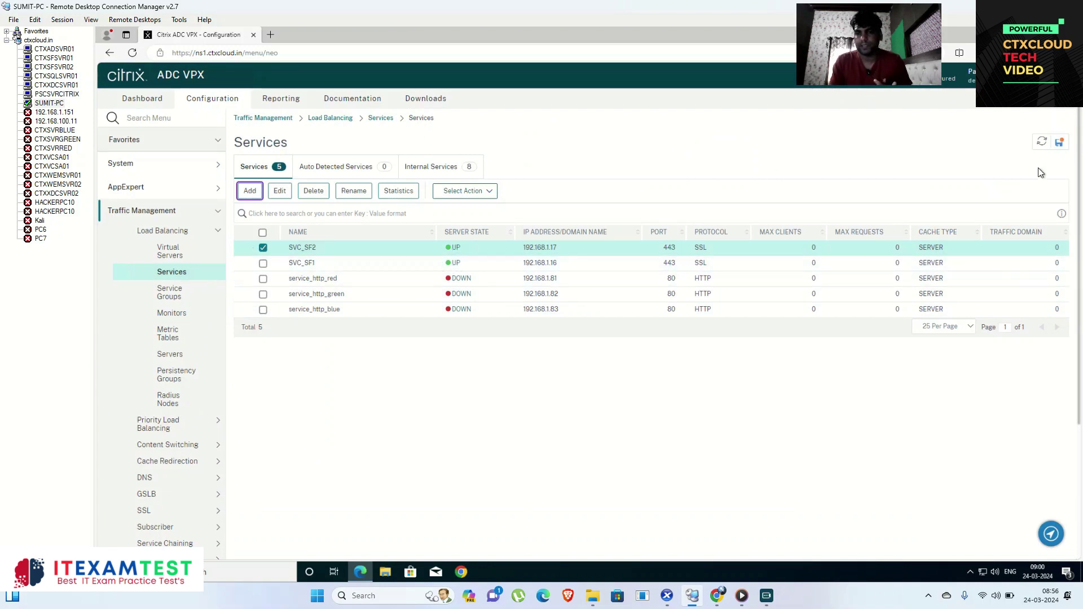
- Save the running configuration
{"action": "left_click", "coordinate": [1061, 143]}
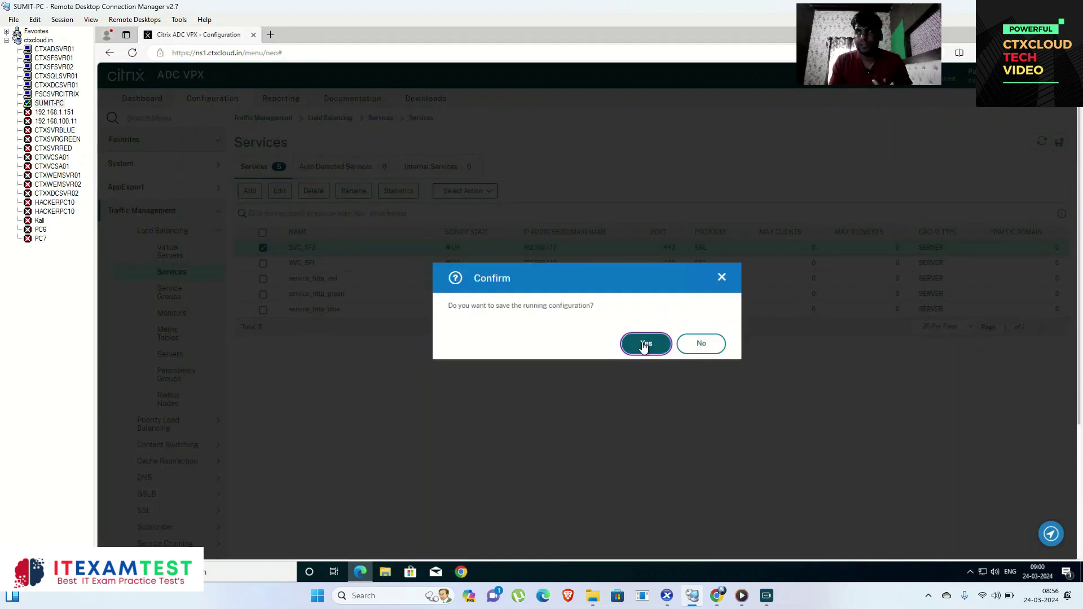
{"action": "left_click", "coordinate": [643, 342]}
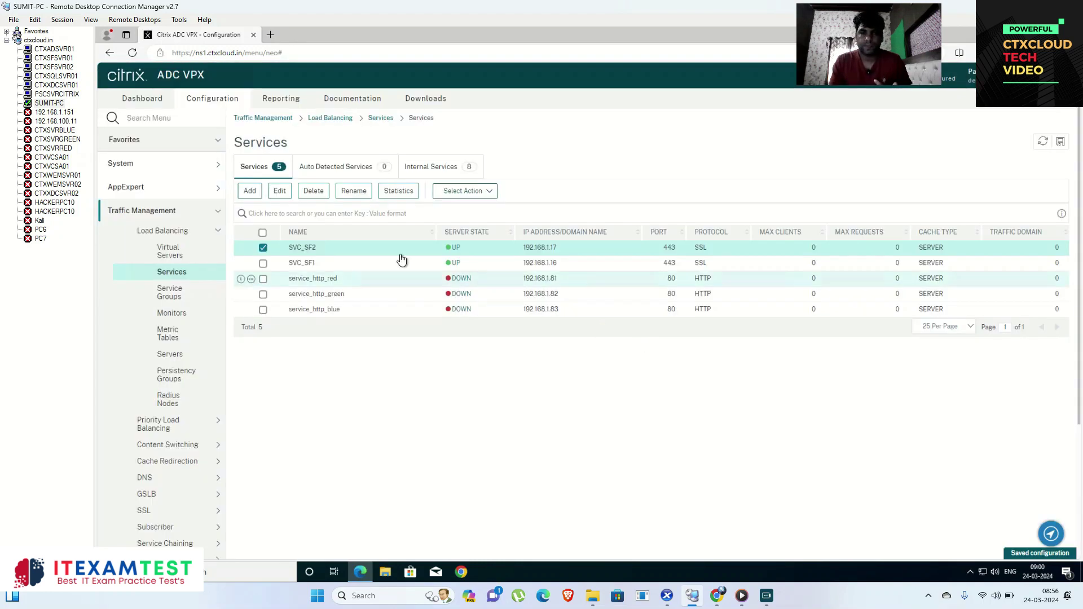
{"action": "left_click", "coordinate": [172, 254]}
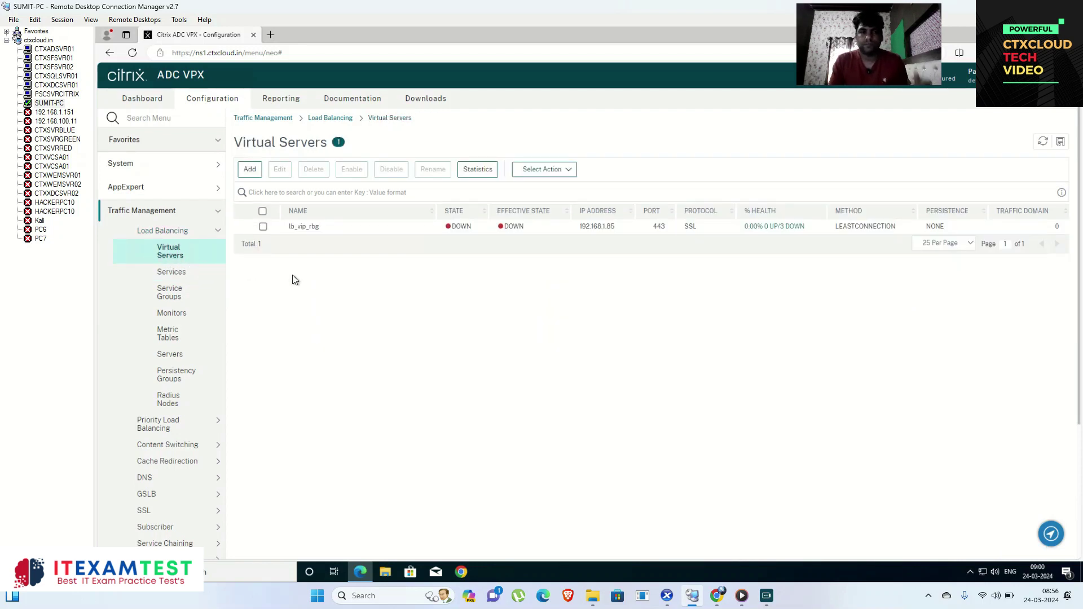
- Start virtual server lb_vip_storefront_Internal with protocol SSL
{"action": "left_click", "coordinate": [250, 169]}
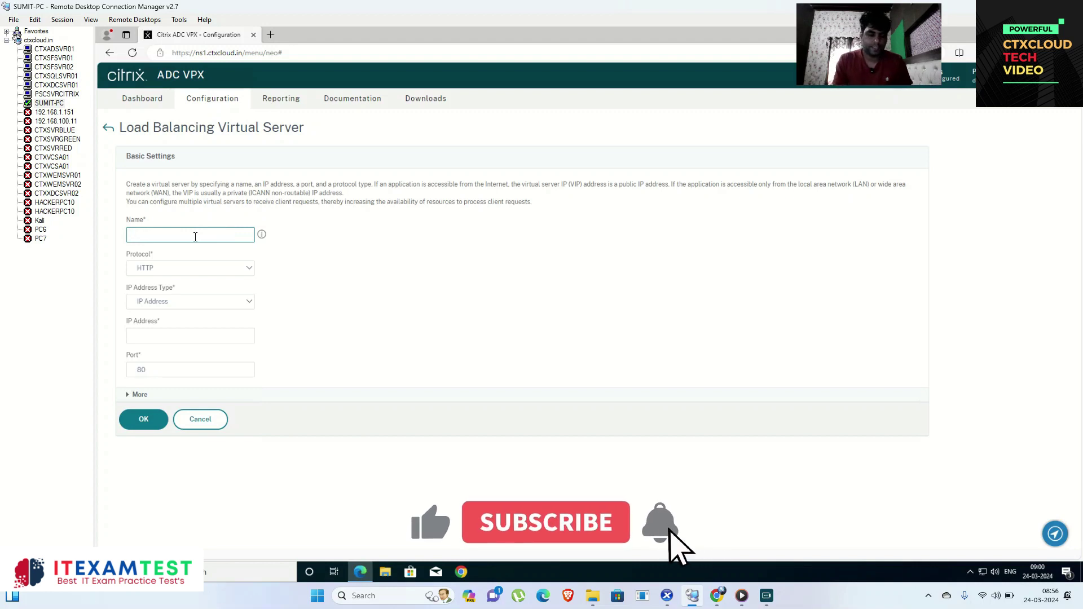
{"action": "type", "text": "lb"}
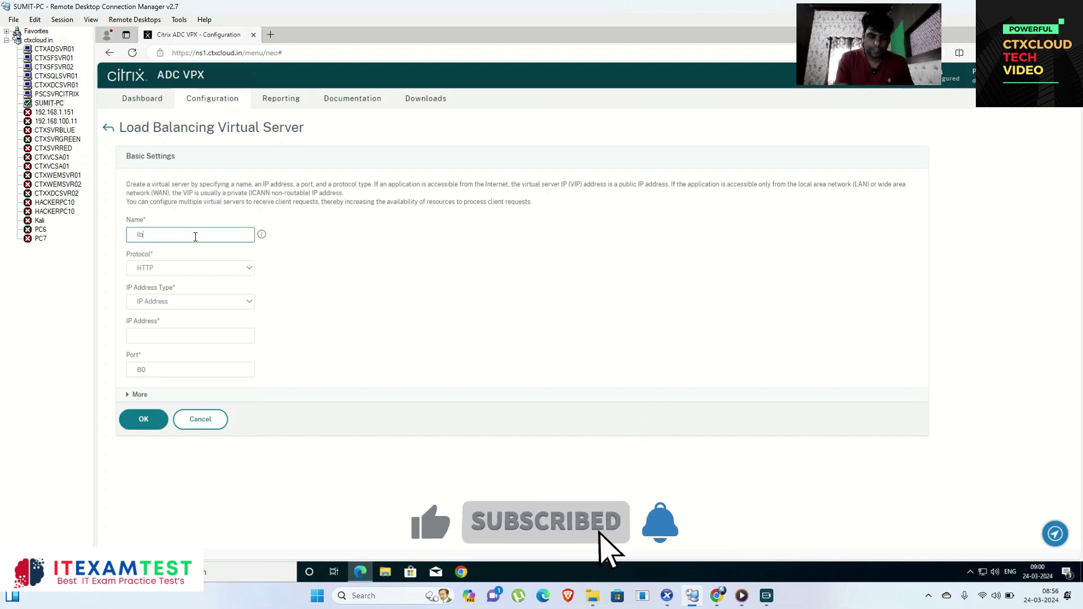
{"action": "type", "text": "_vip_storefront_Internal"}
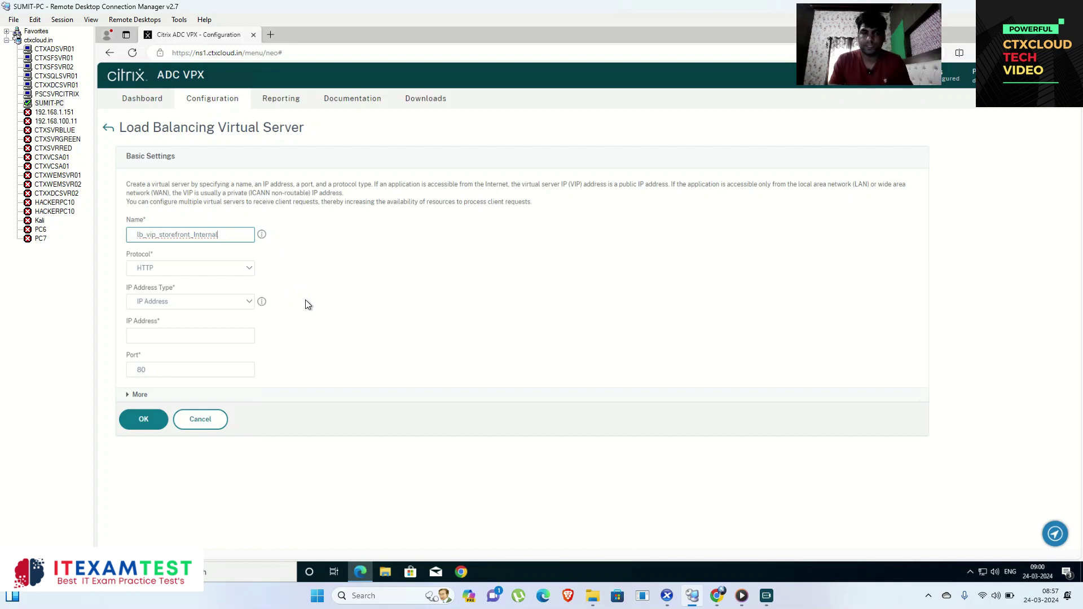
{"action": "left_click", "coordinate": [210, 273]}
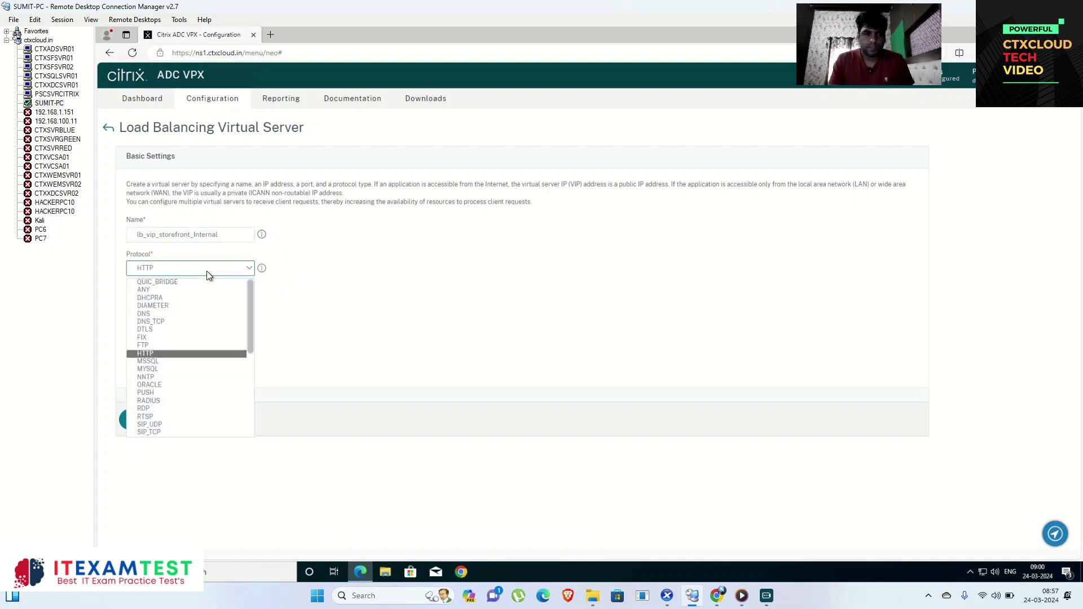
{"action": "key", "text": "s"}
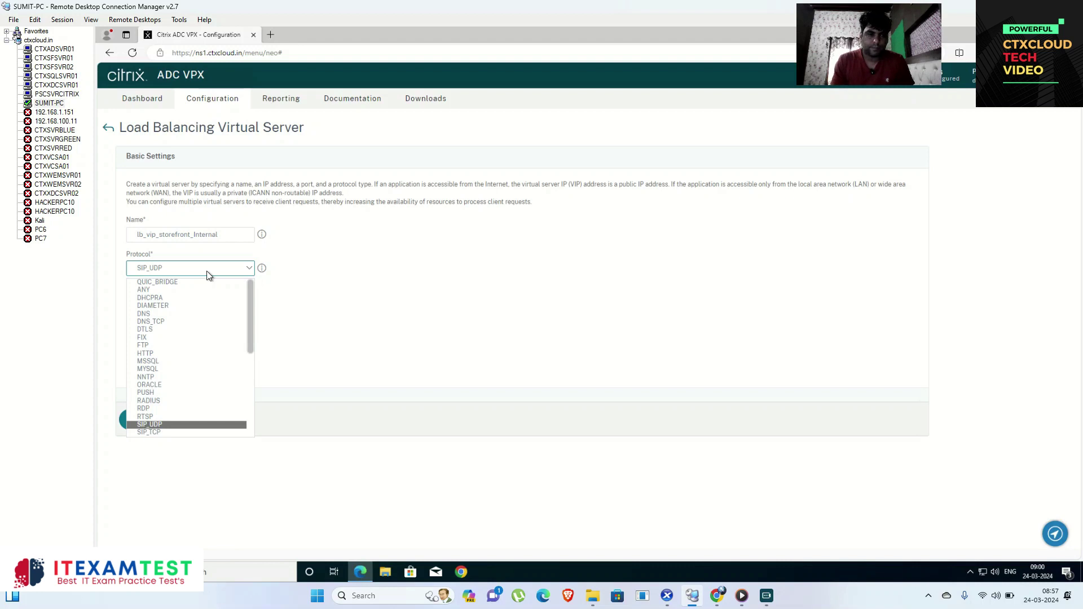
{"action": "scroll", "coordinate": [201, 414], "scroll_direction": "down", "scroll_amount": 2}
{"action": "left_click", "coordinate": [189, 386]}
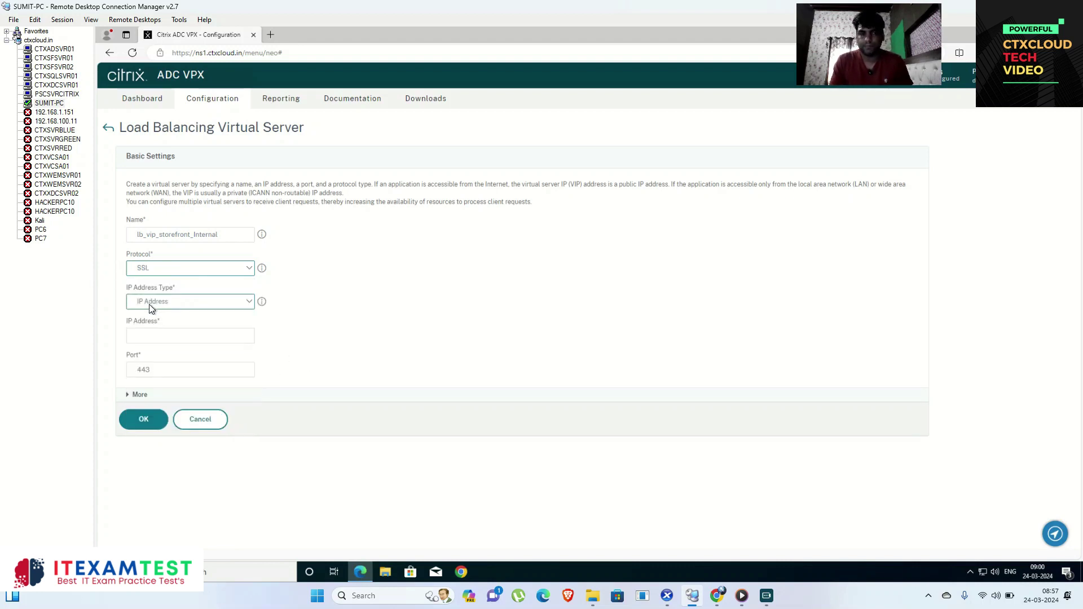
- Give it IP 192.168.1.86 on port 443, correcting the address, and create it
{"action": "left_click", "coordinate": [175, 339]}
{"action": "type", "text": "192.168"}
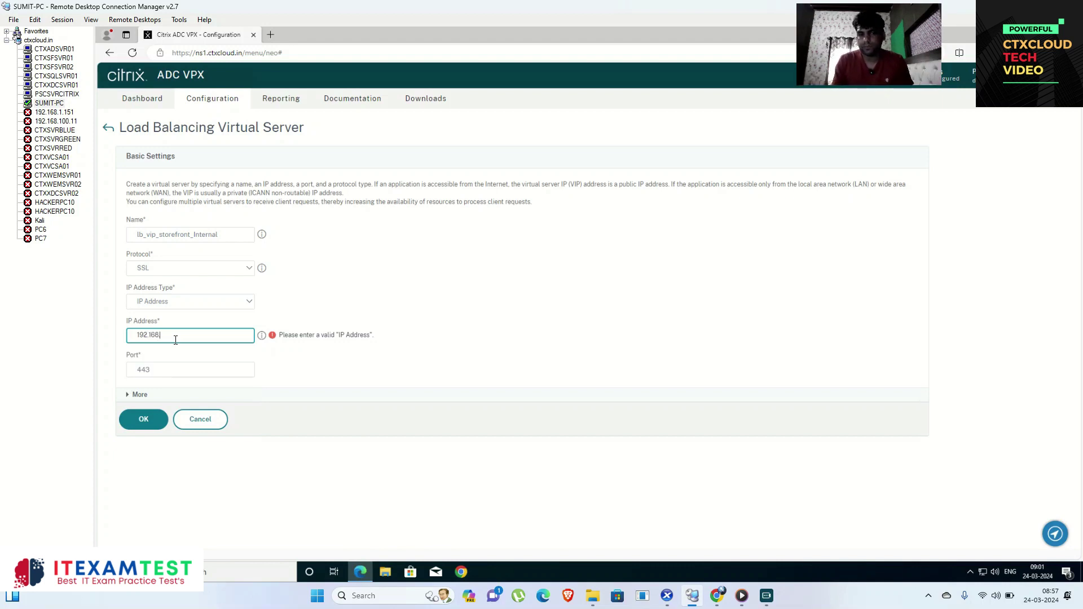
{"action": "type", "text": ".1.85"}
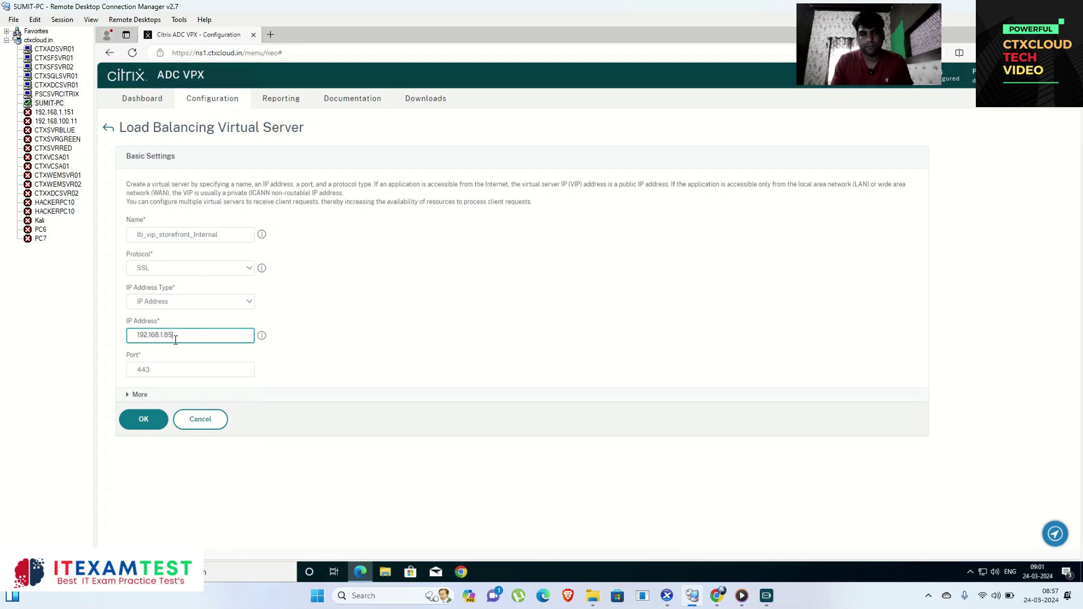
{"action": "left_click", "coordinate": [125, 424]}
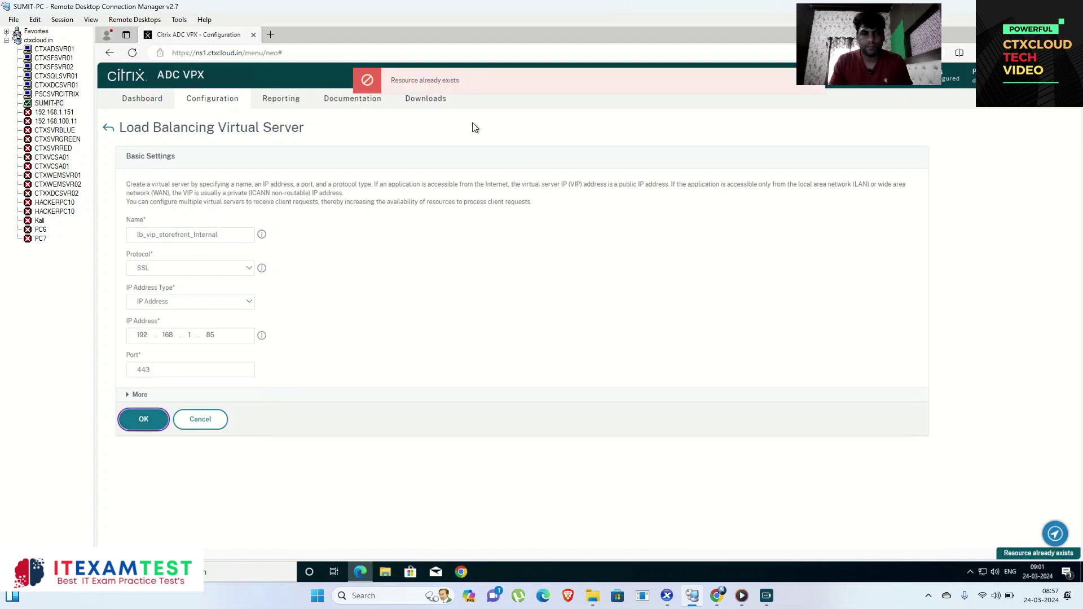
{"action": "left_click", "coordinate": [230, 333]}
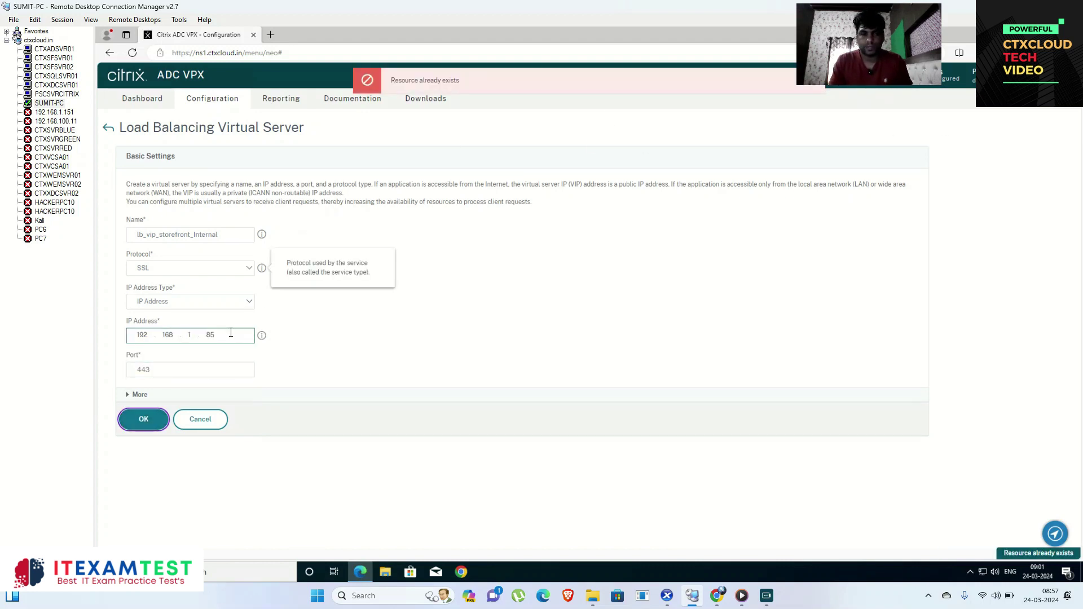
{"action": "type", "text": "6"}
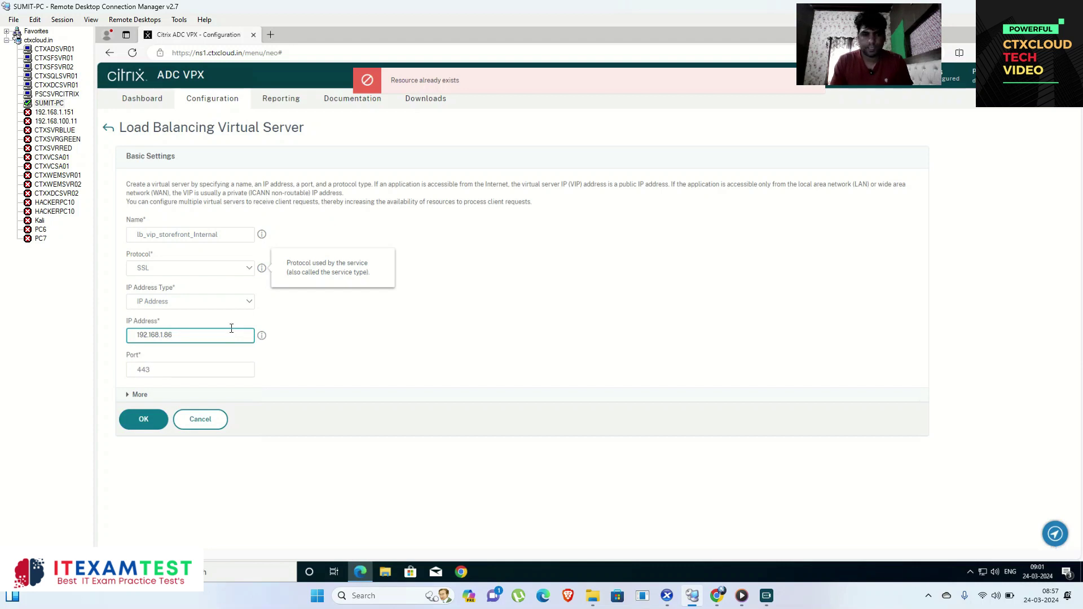
{"action": "left_click", "coordinate": [146, 424]}
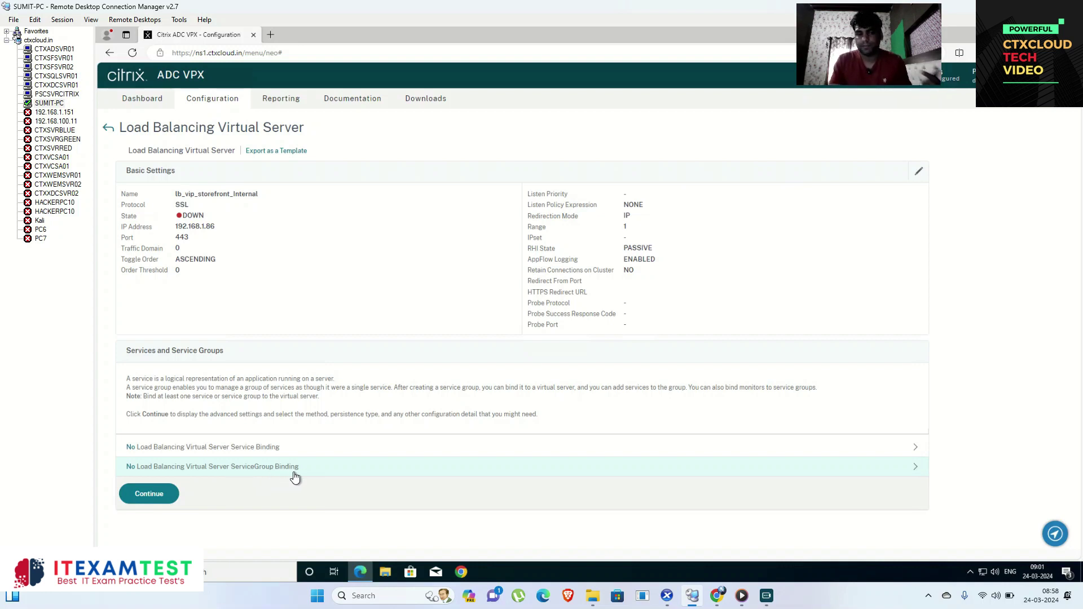
- Bind services SVC_SF1 and SVC_SF2 to lb_vip_storefront_Internal and continue
{"action": "left_click", "coordinate": [334, 452]}
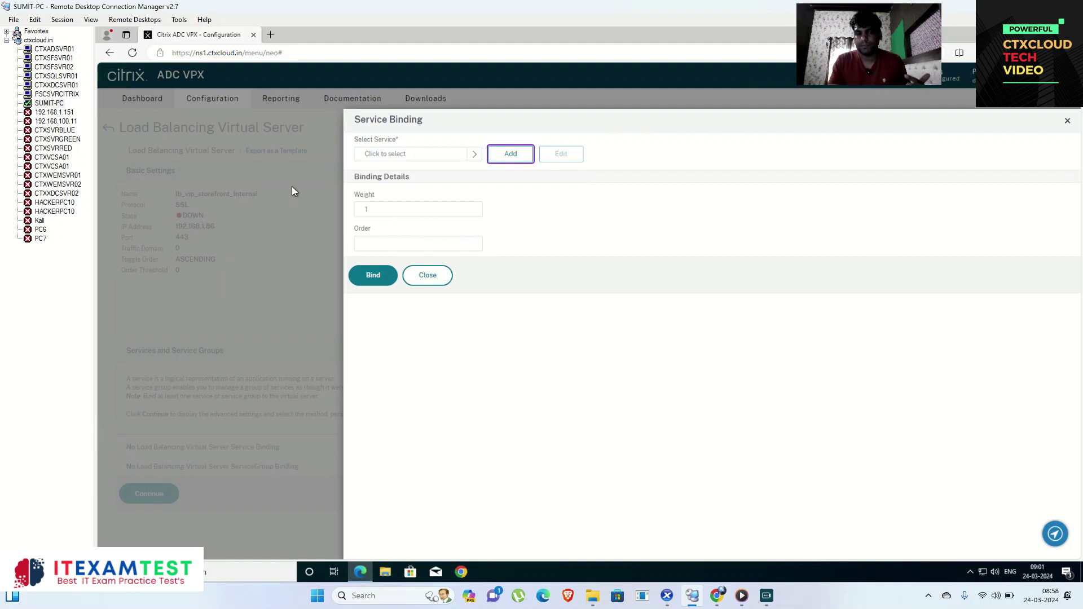
{"action": "left_click", "coordinate": [473, 154]}
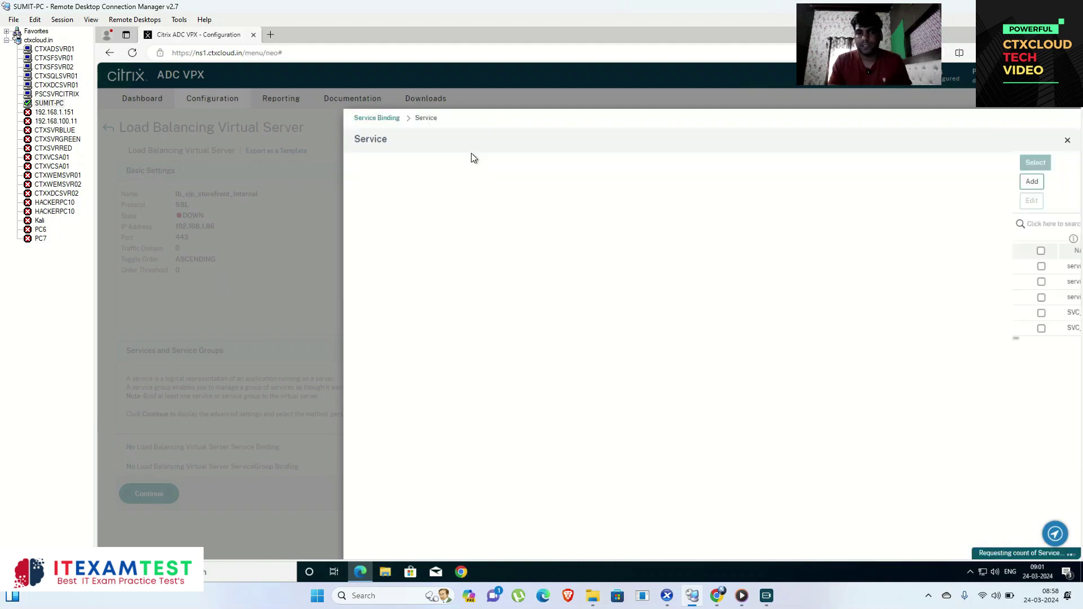
{"action": "left_click", "coordinate": [373, 267]}
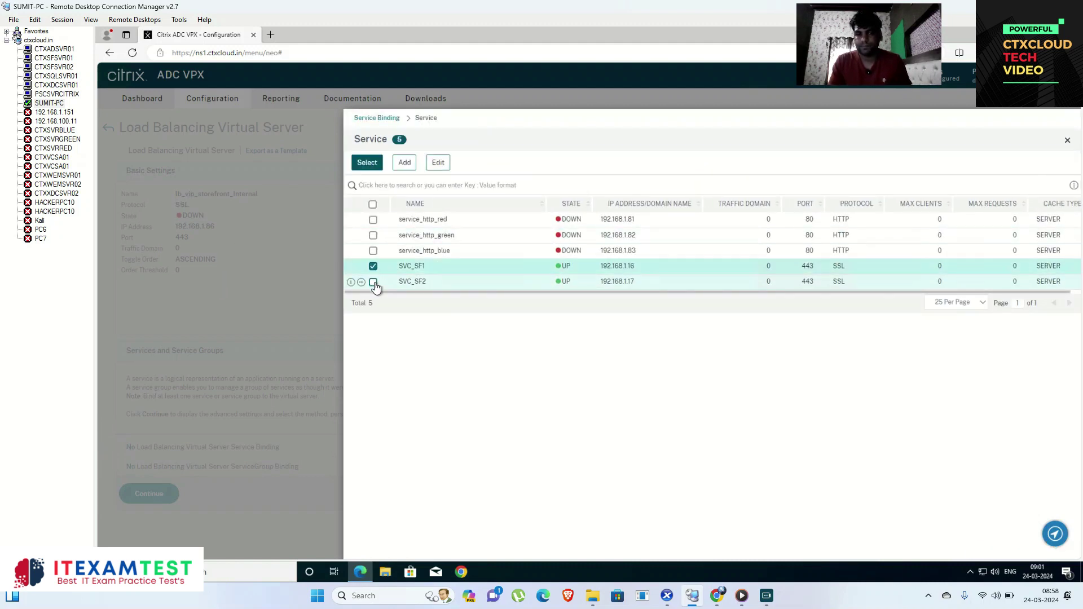
{"action": "left_click", "coordinate": [373, 282]}
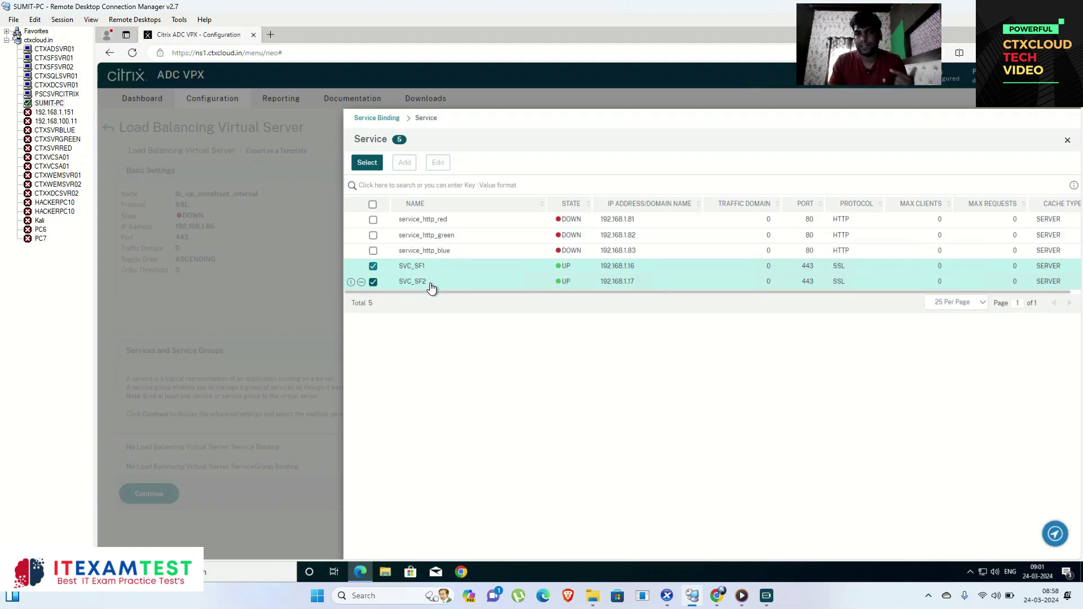
{"action": "left_click", "coordinate": [369, 161]}
{"action": "left_click", "coordinate": [370, 293]}
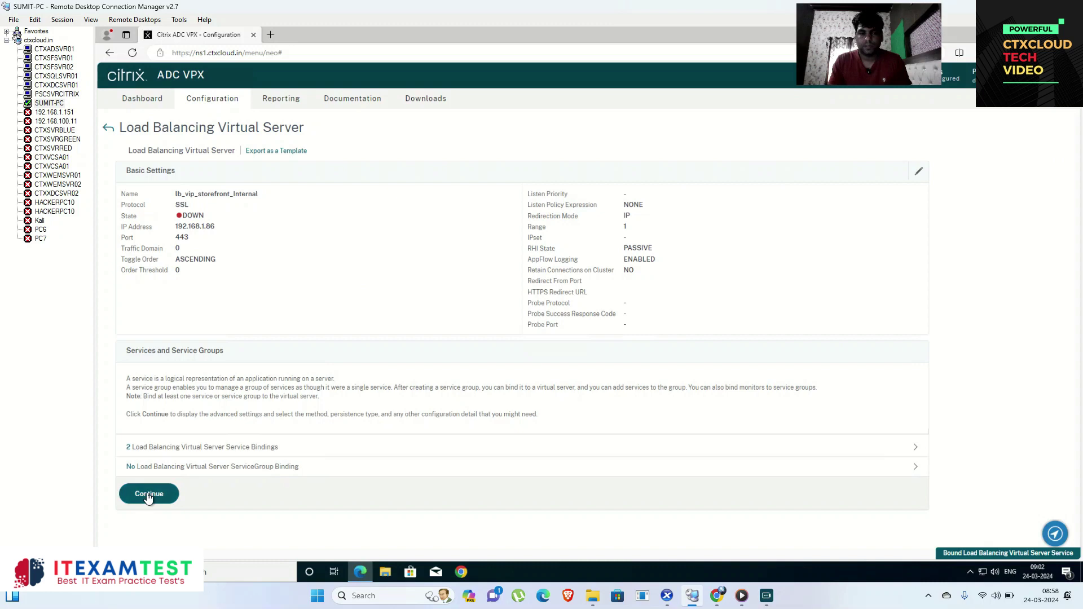
{"action": "left_click", "coordinate": [148, 494]}
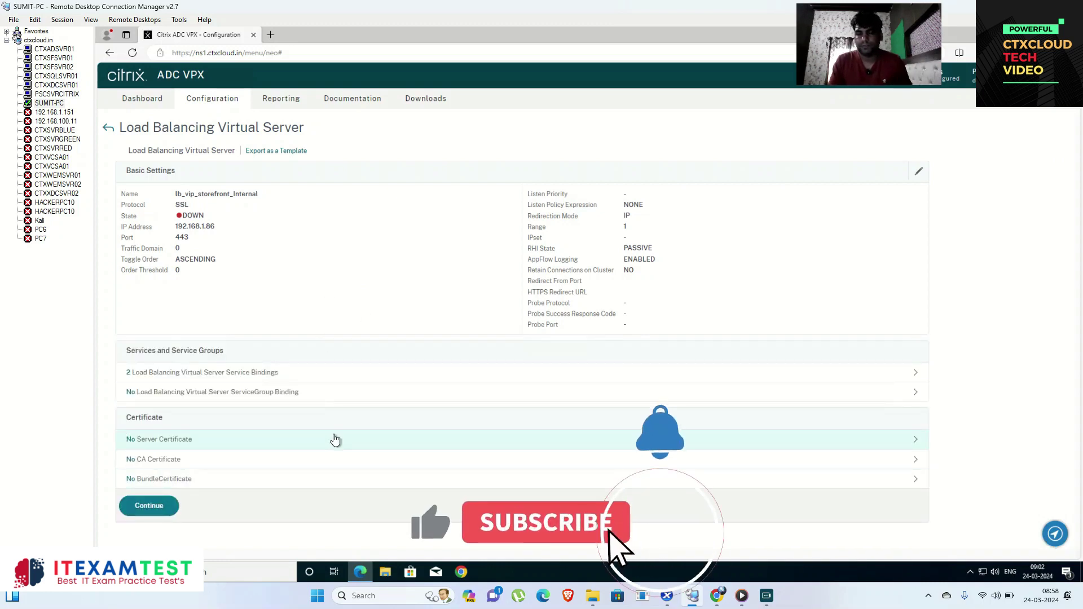
- Bind the Wildcard1 server certificate to lb_vip_storefront_Internal
{"action": "left_click", "coordinate": [334, 439]}
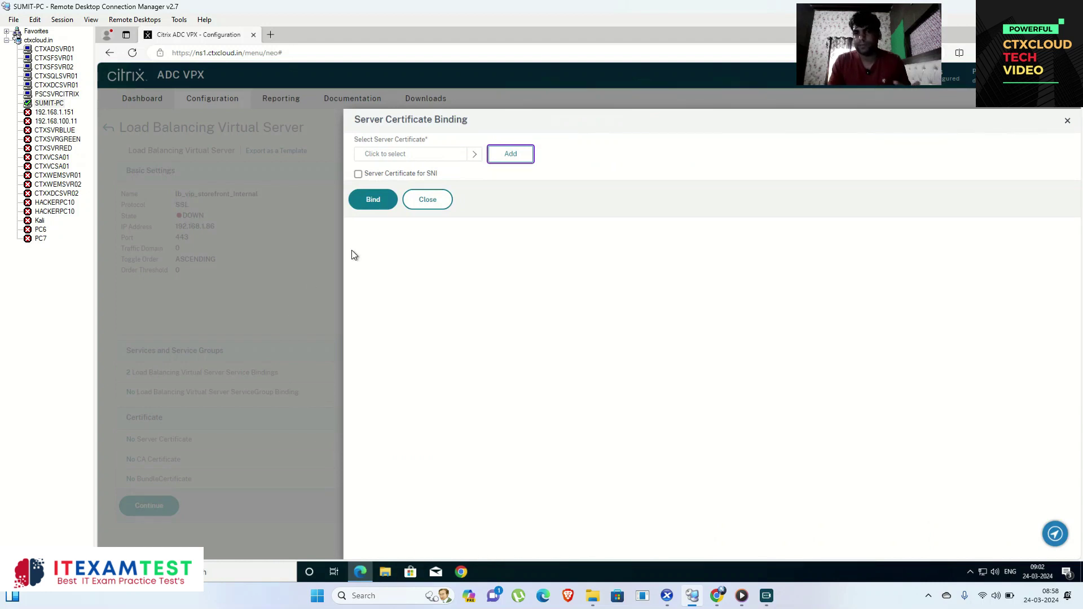
{"action": "left_click", "coordinate": [475, 154]}
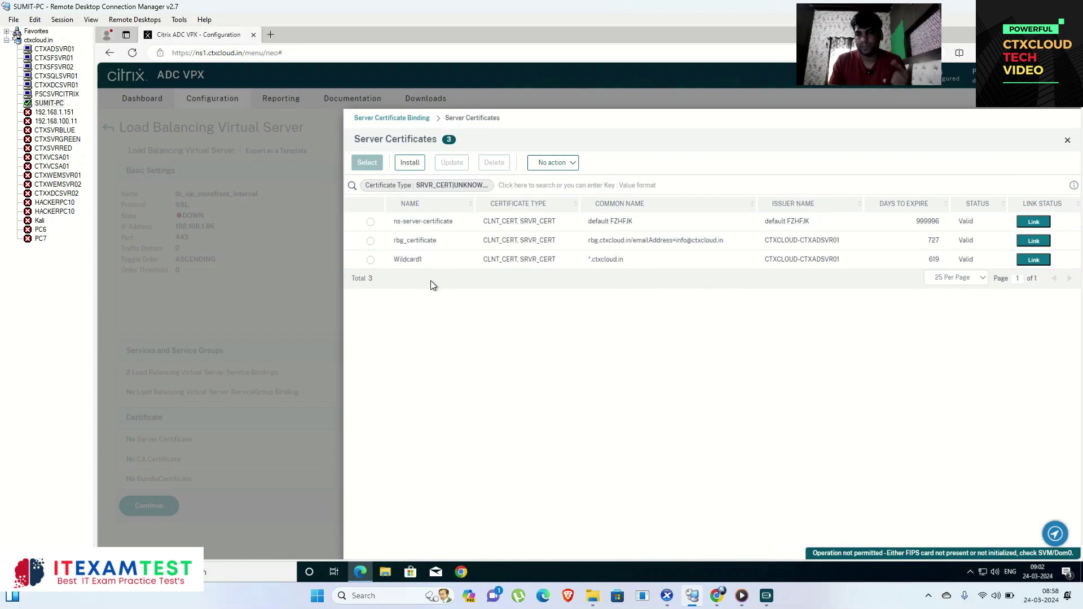
{"action": "left_click", "coordinate": [370, 260]}
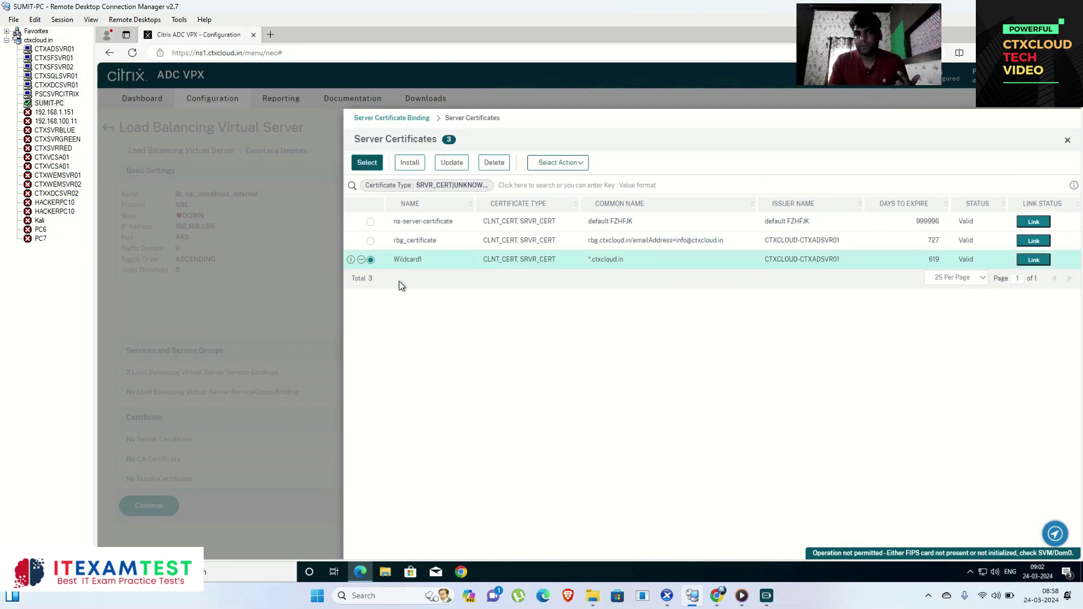
{"action": "left_click", "coordinate": [367, 163]}
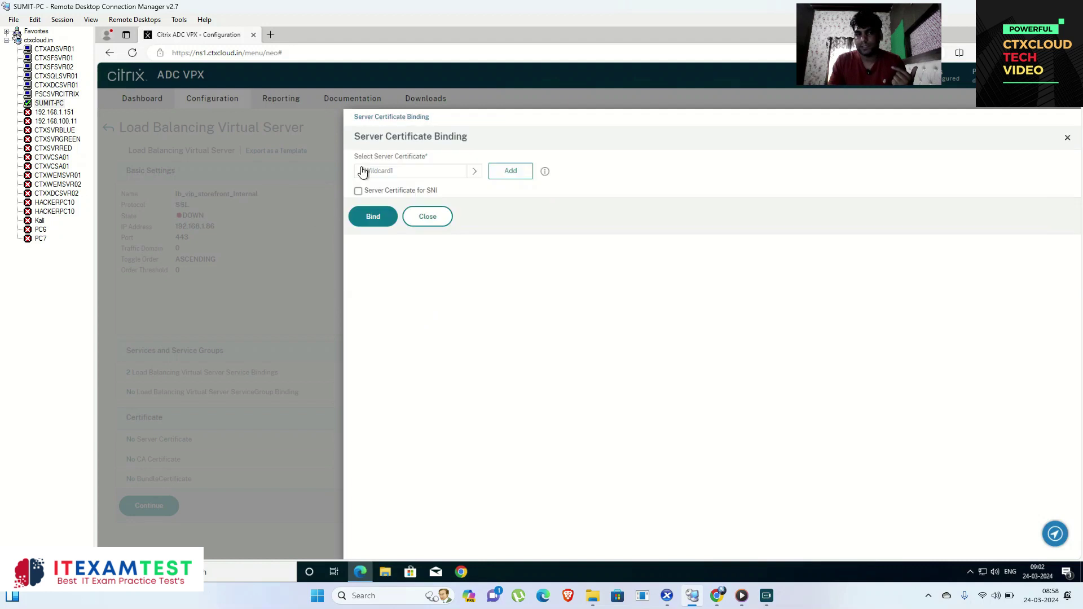
{"action": "left_click", "coordinate": [367, 215]}
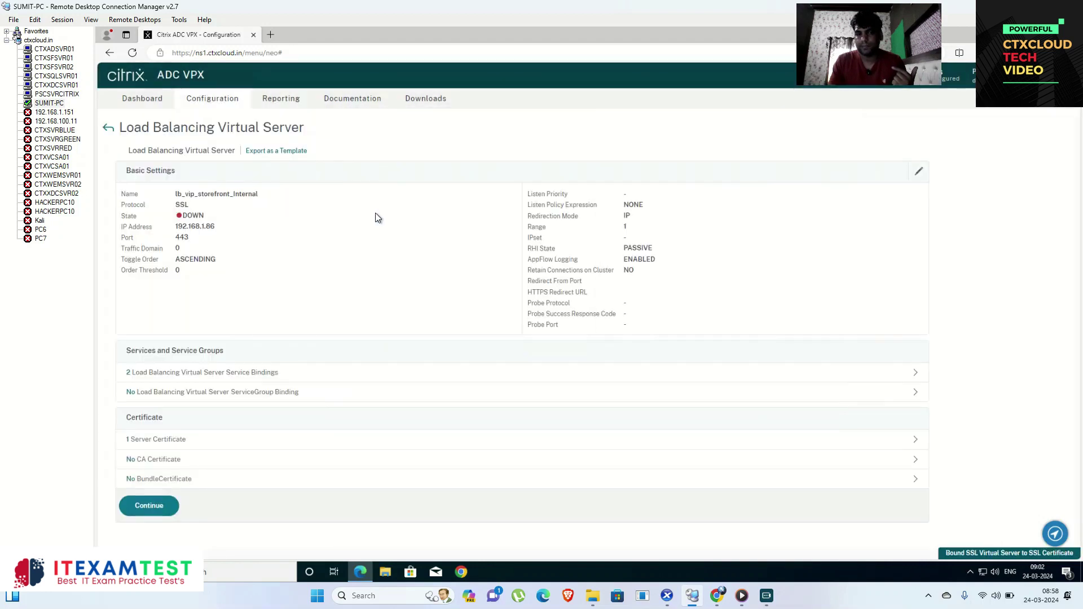
{"action": "left_click", "coordinate": [150, 509]}
- Finish the virtual server with Done and save the running configuration
{"action": "scroll", "coordinate": [299, 395], "scroll_direction": "down", "scroll_amount": 5}
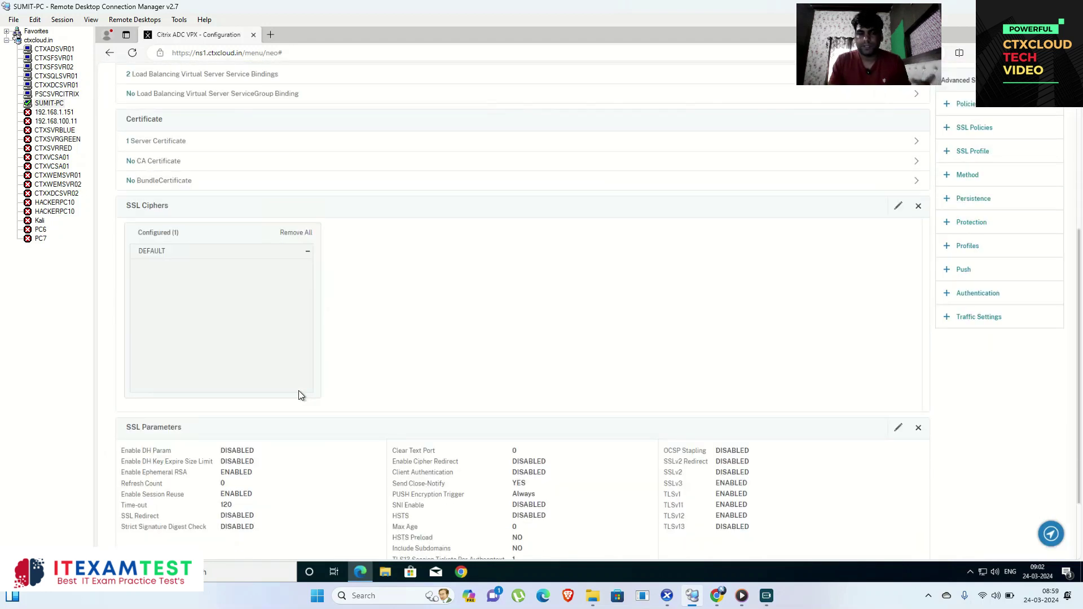
{"action": "left_click", "coordinate": [145, 540]}
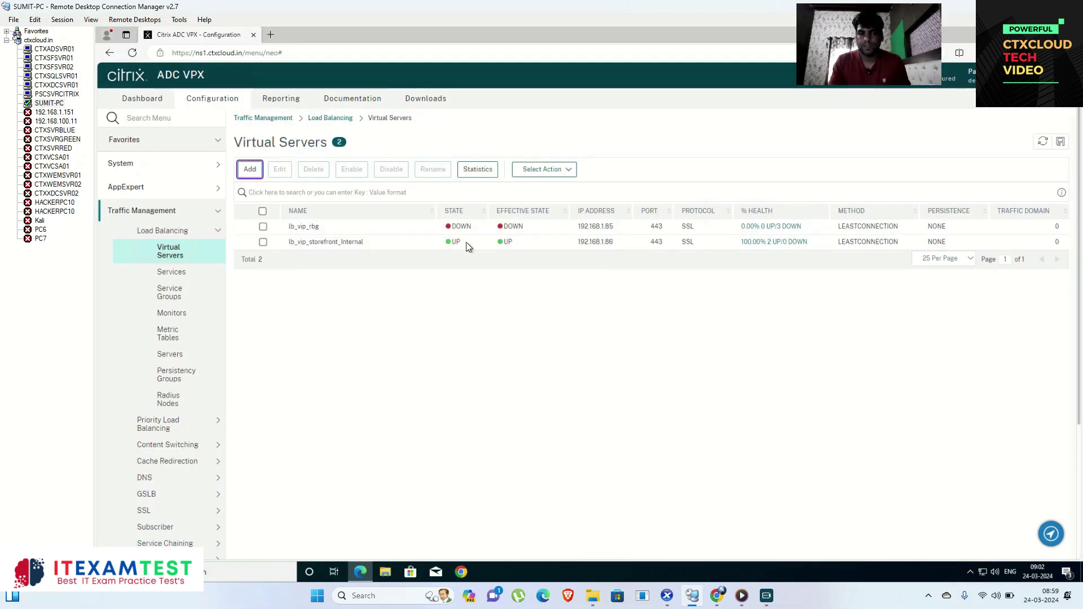
{"action": "left_click", "coordinate": [1058, 146]}
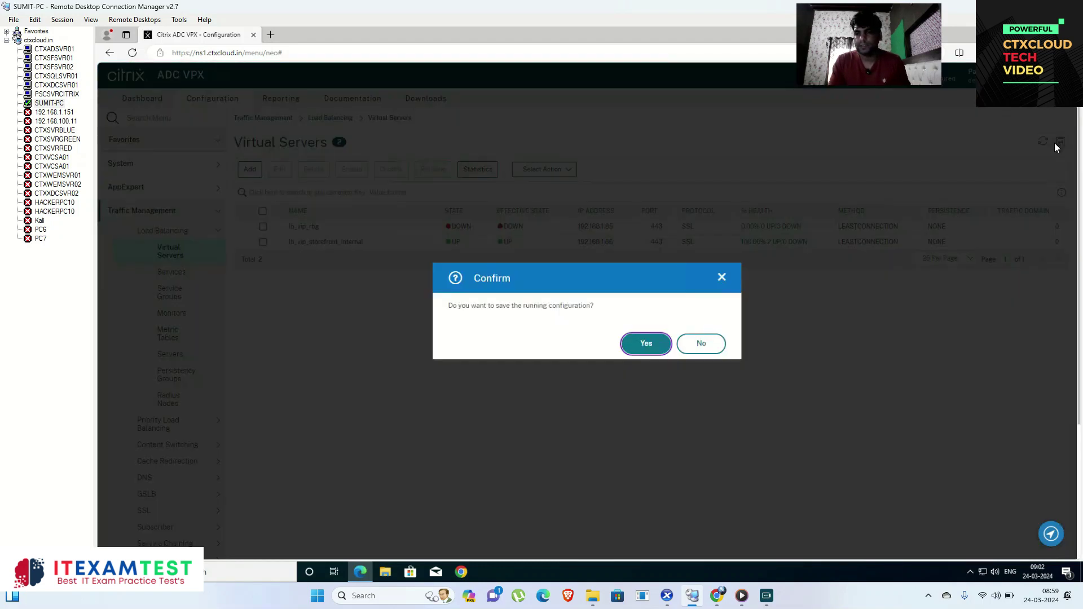
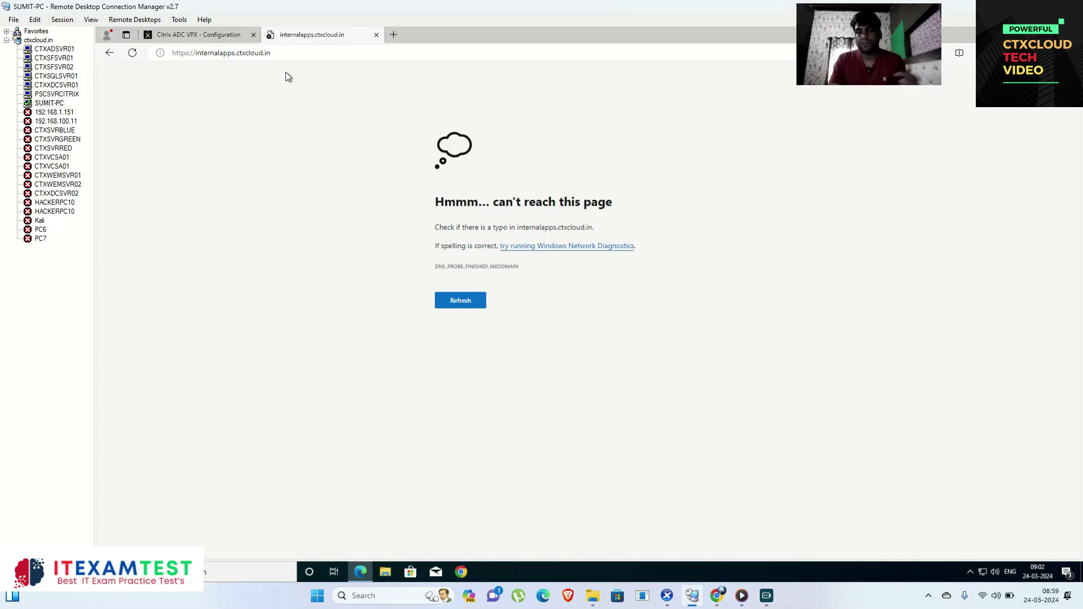
- Launch Command Prompt from search and run nslookup internalapps.ctxcloud.in
{"action": "left_click", "coordinate": [169, 572]}
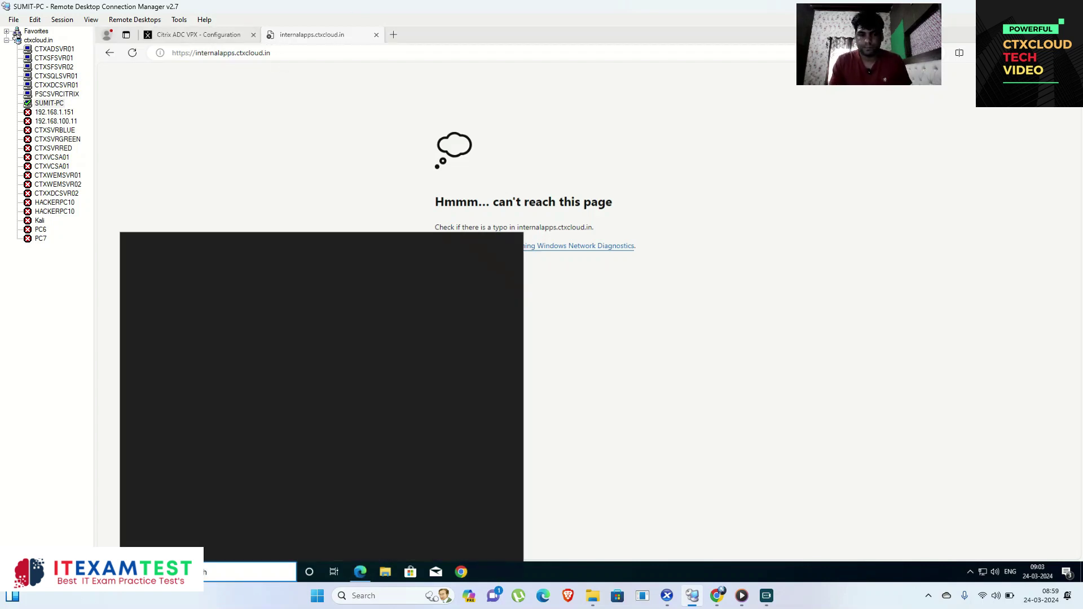
{"action": "type", "text": "cmd"}
{"action": "key", "text": "Return"}
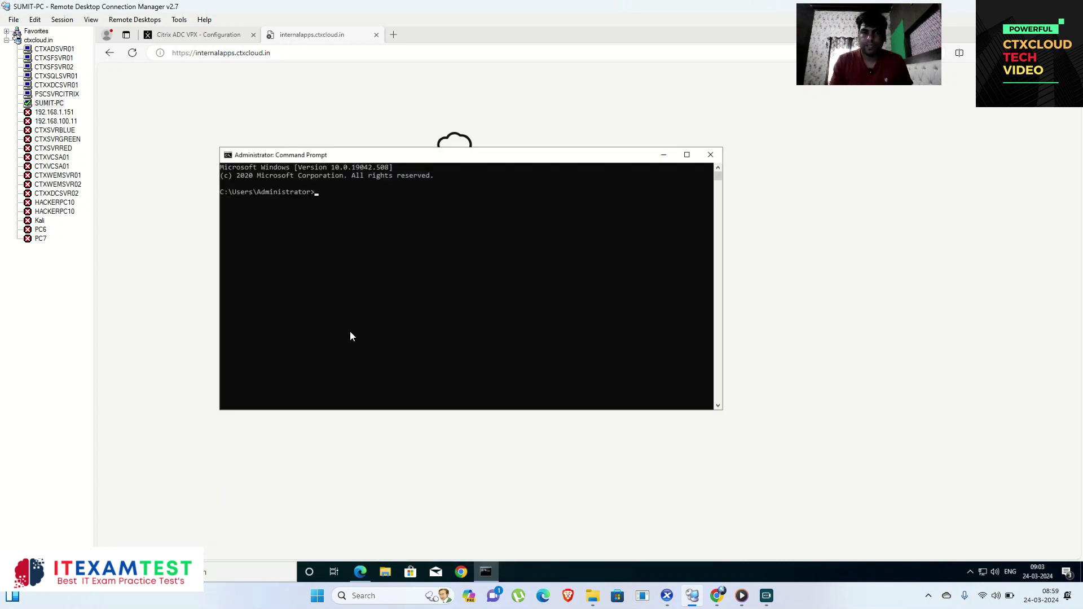
{"action": "type", "text": "nslookup internalapps.ctxcloud.in"}
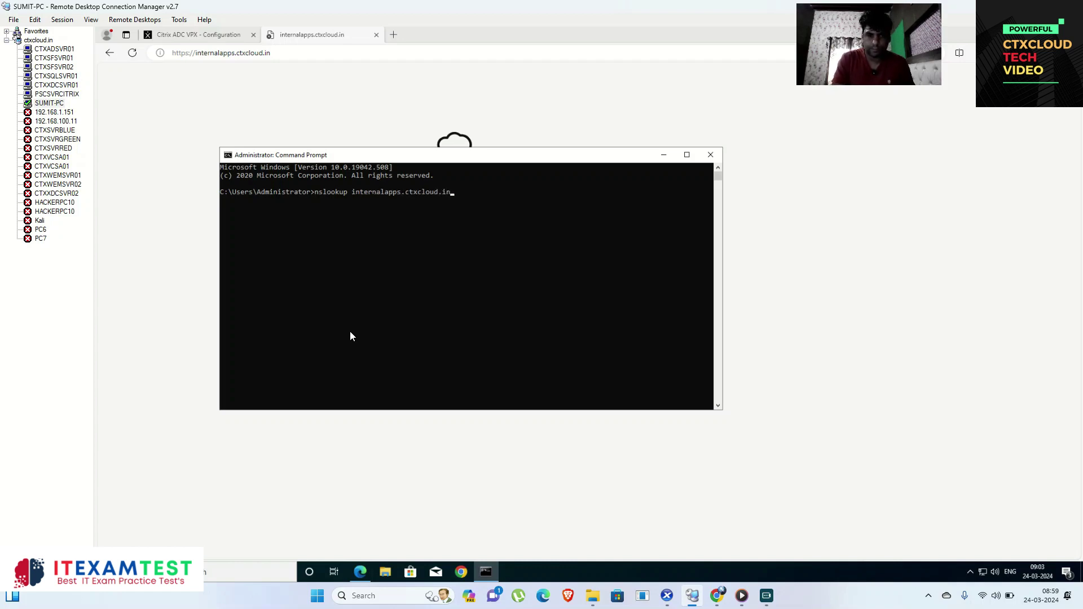
{"action": "key", "text": "Return"}
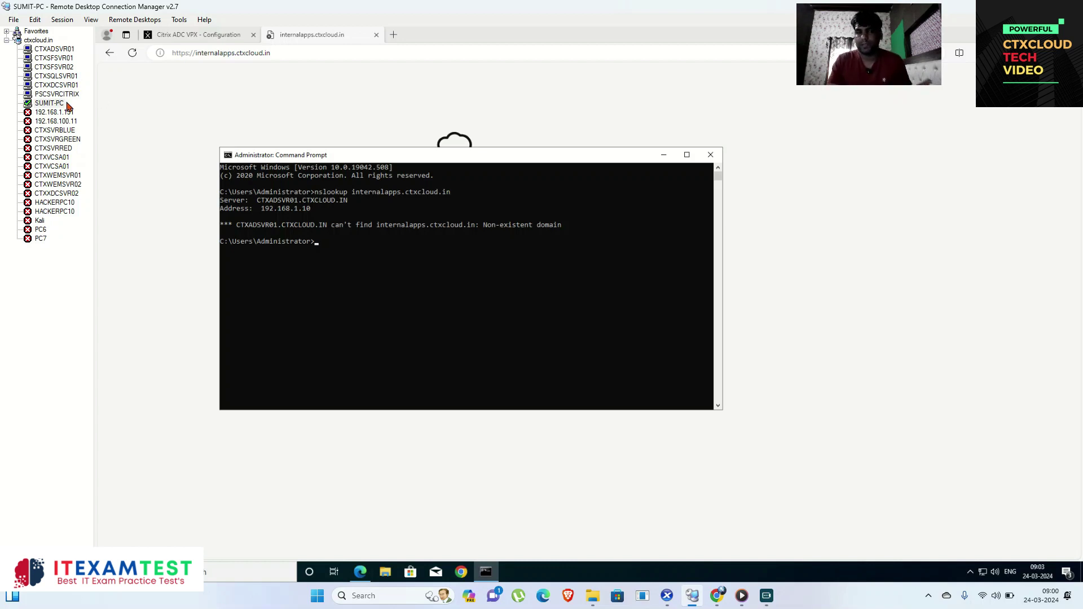
- Find the StoreFront VIP 192.168.1.86 among the Citrix ADC load-balancing virtual servers, then return to Command Prompt
{"action": "left_click", "coordinate": [59, 60]}
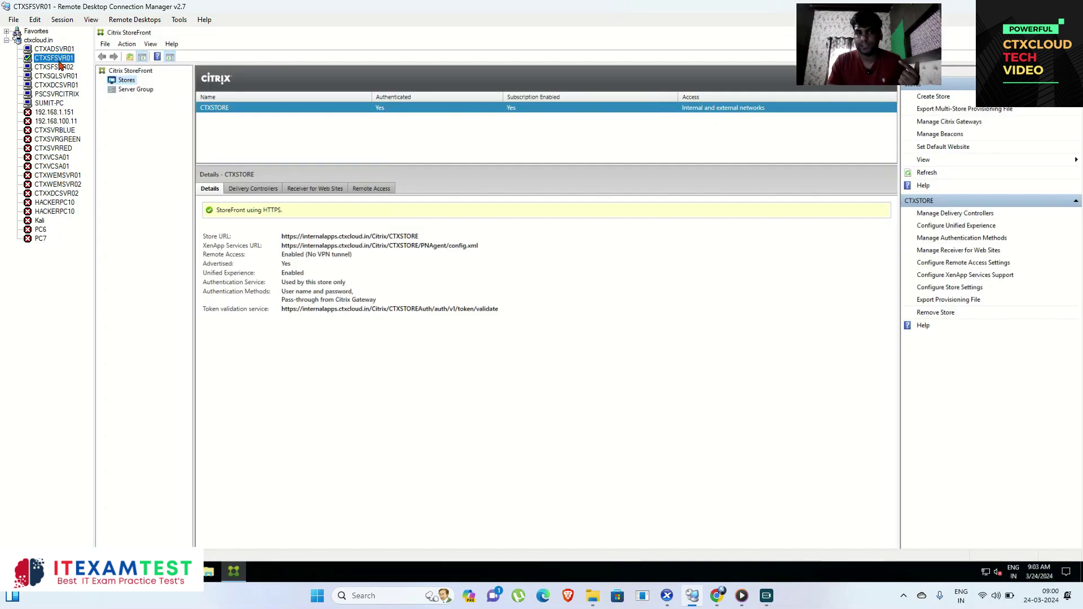
{"action": "left_click", "coordinate": [57, 104]}
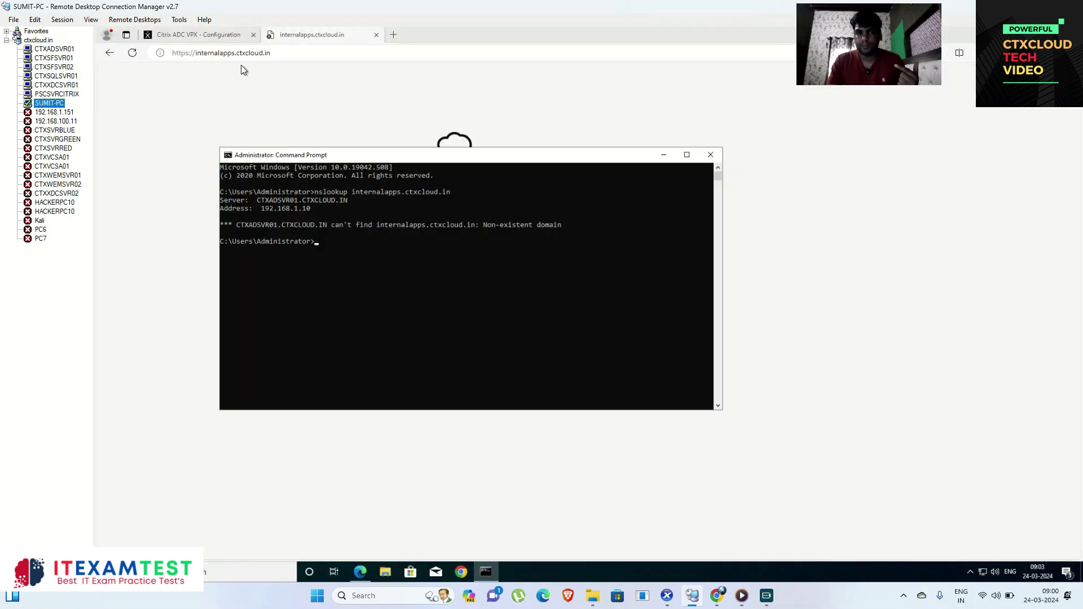
{"action": "left_click", "coordinate": [226, 34]}
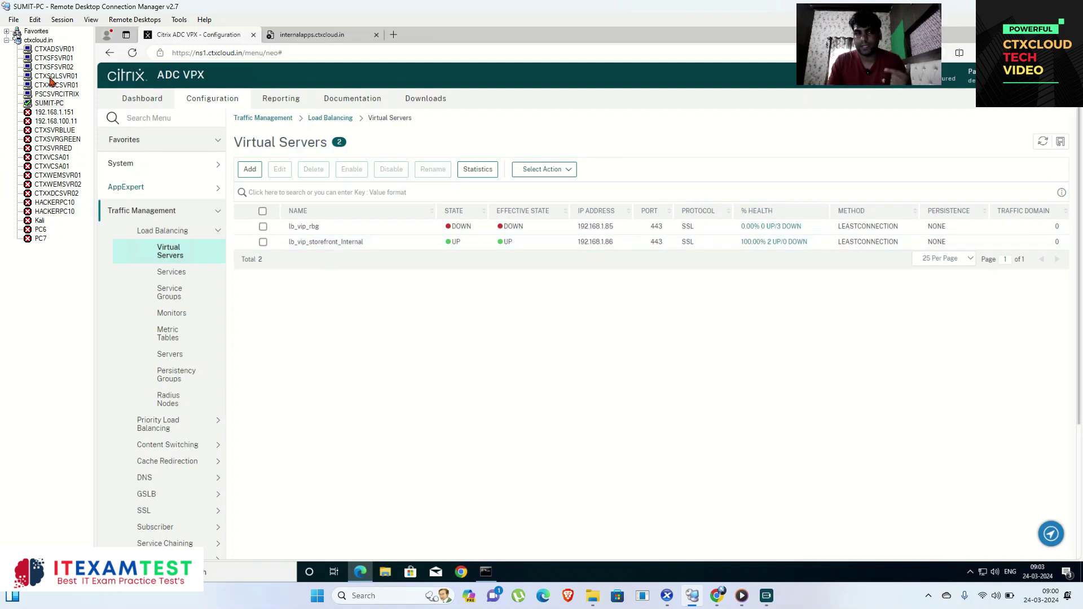
{"action": "left_click", "coordinate": [486, 570]}
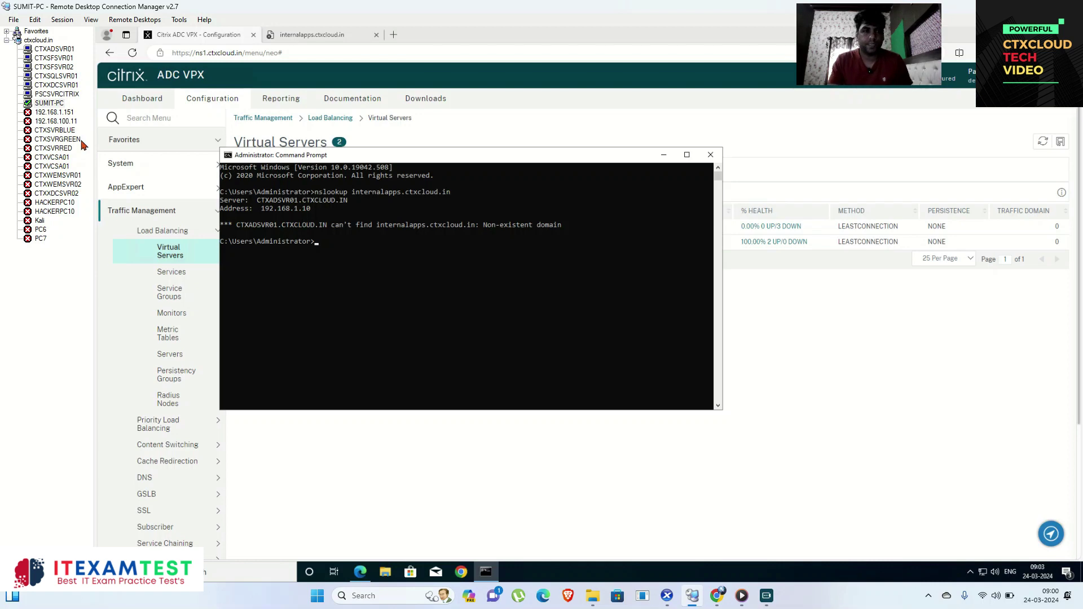
- On the domain controller, create host (A) record Internalapps with IP 192.168.1.86
{"action": "left_click", "coordinate": [51, 50]}
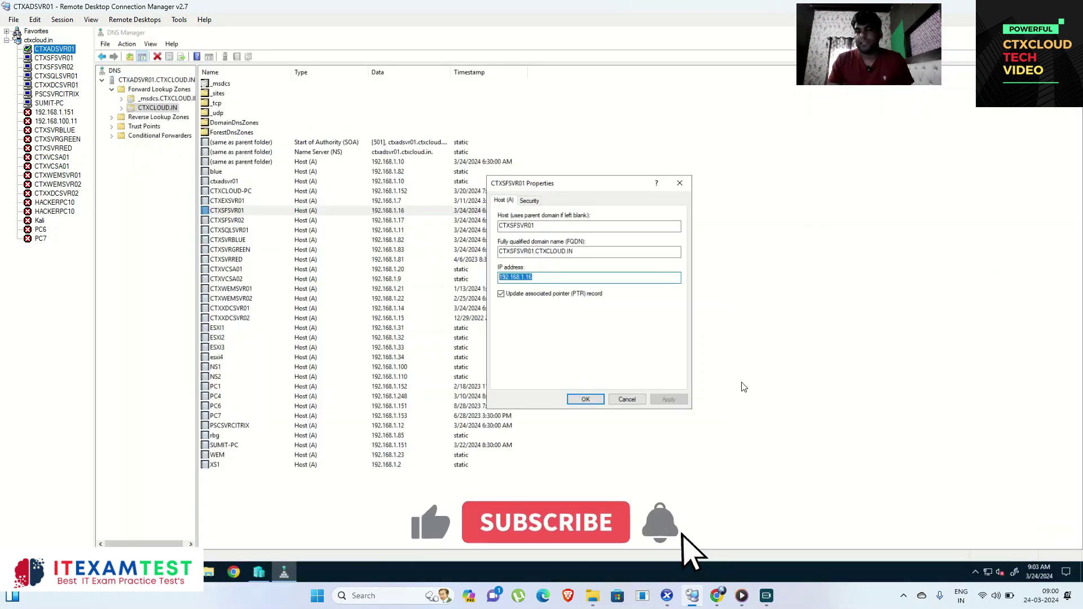
{"action": "left_click", "coordinate": [627, 400]}
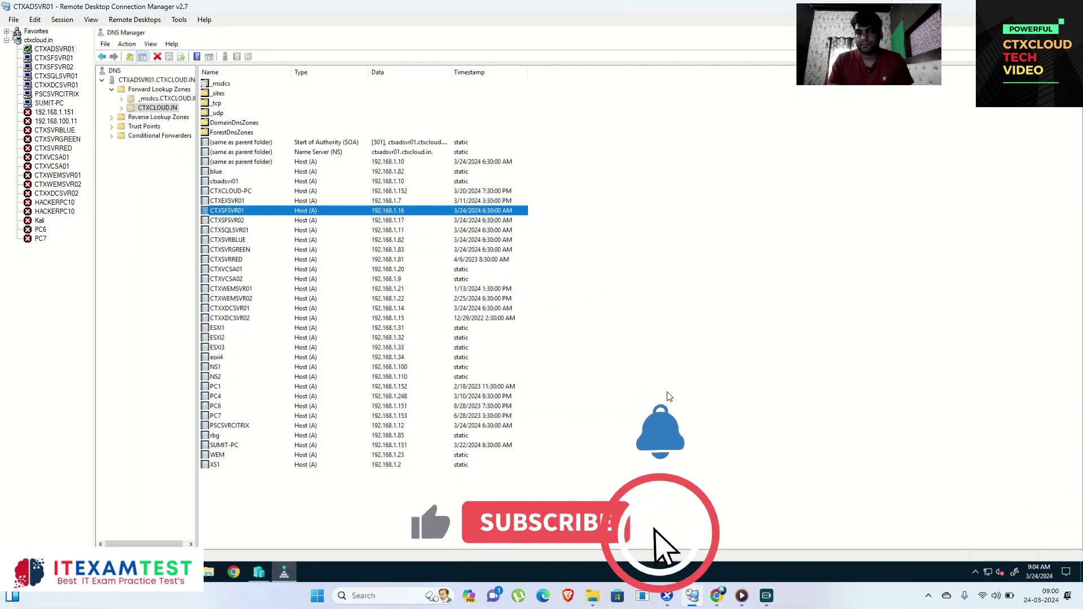
{"action": "right_click", "coordinate": [643, 275]}
{"action": "left_click", "coordinate": [693, 301]}
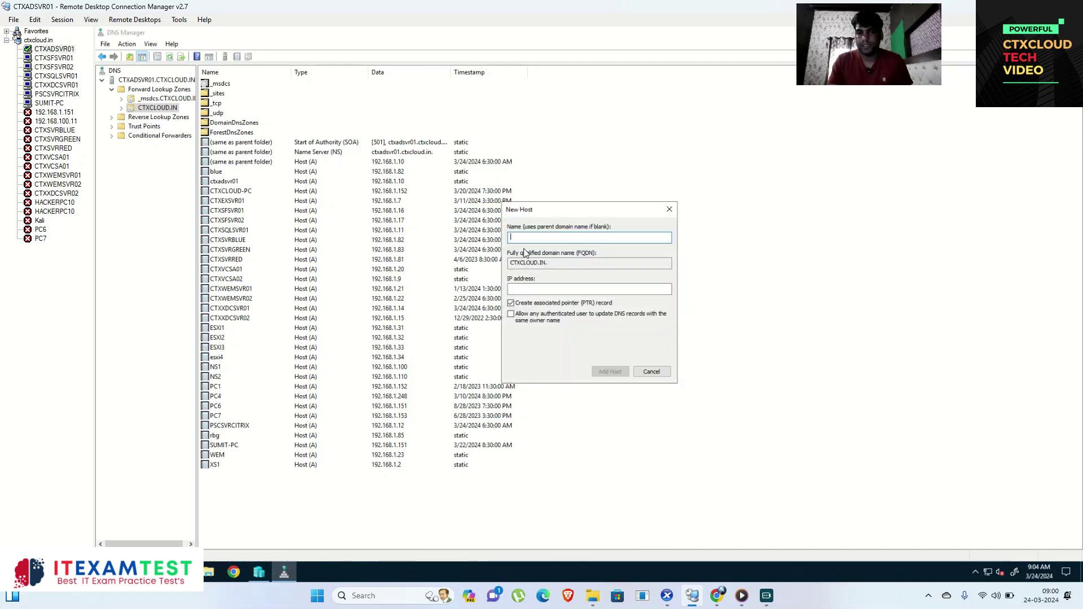
{"action": "type", "text": "Internalapps"}
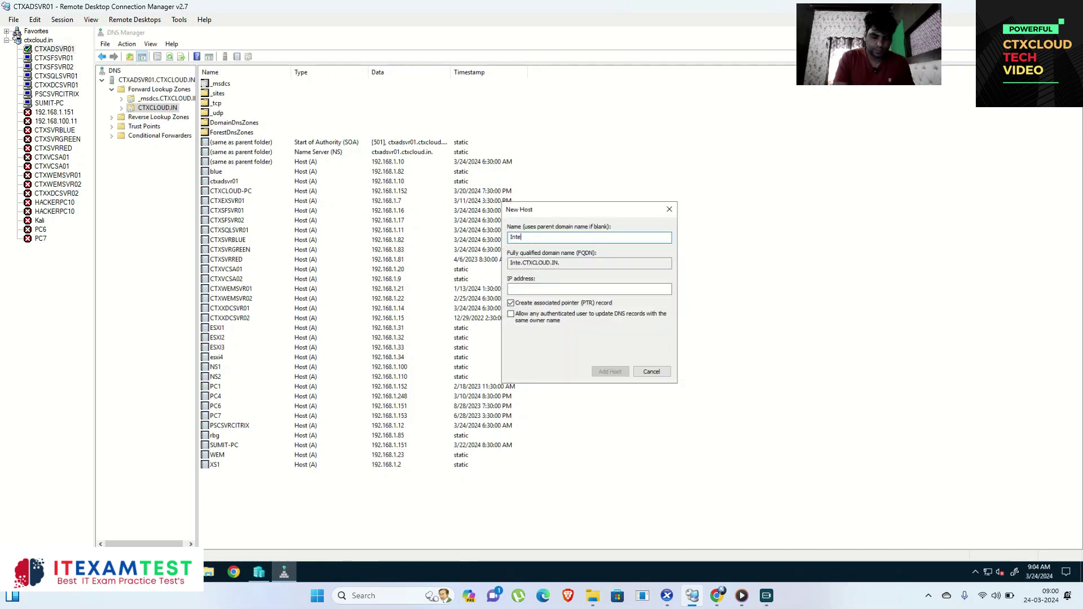
{"action": "left_click", "coordinate": [531, 290]}
{"action": "type", "text": "192."}
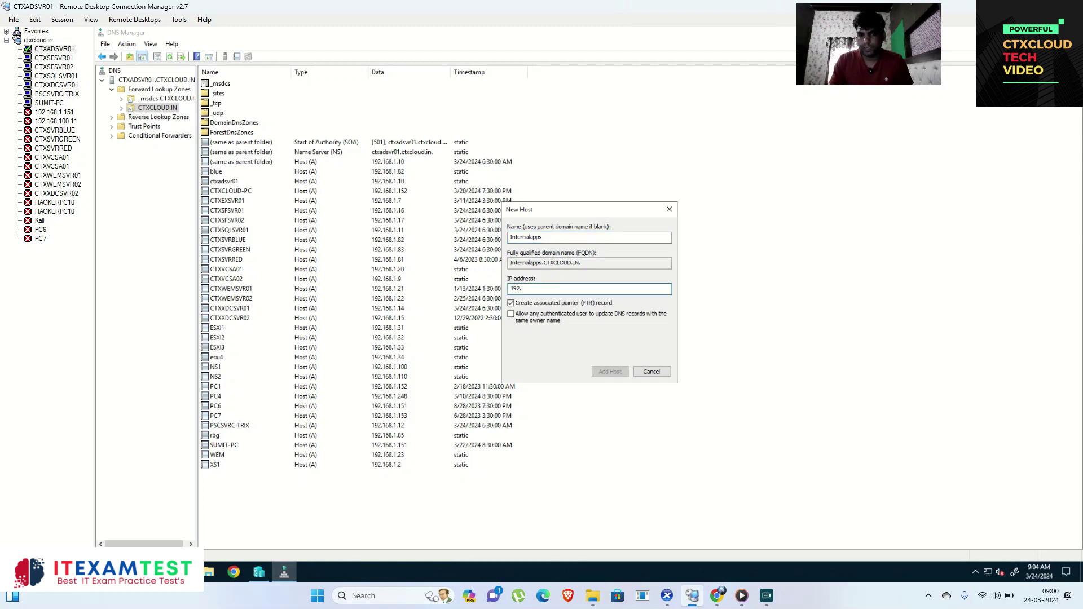
{"action": "type", "text": "168.1.86"}
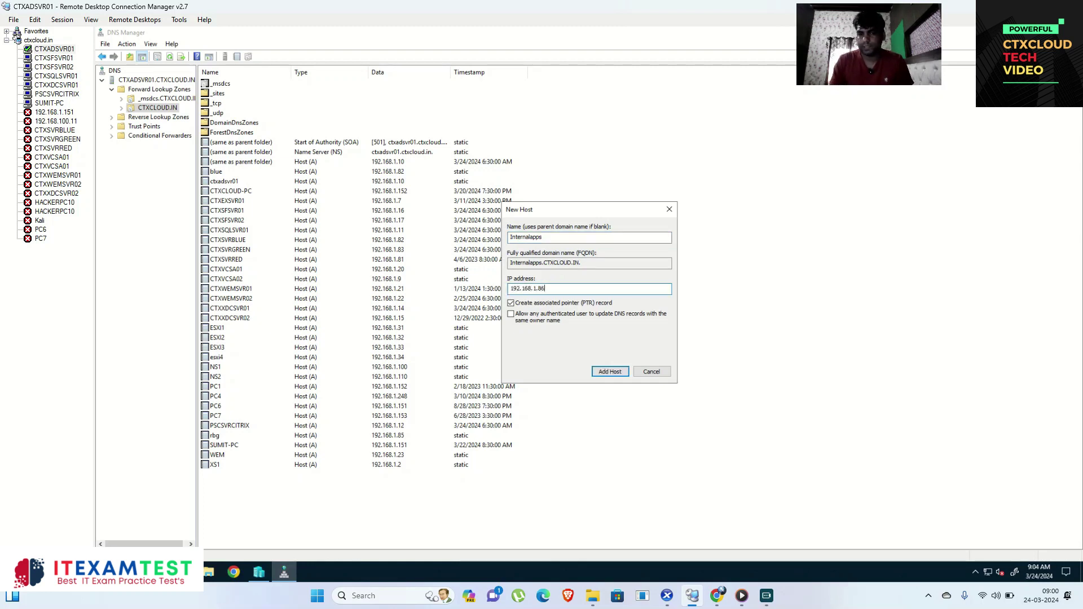
{"action": "left_click", "coordinate": [610, 372]}
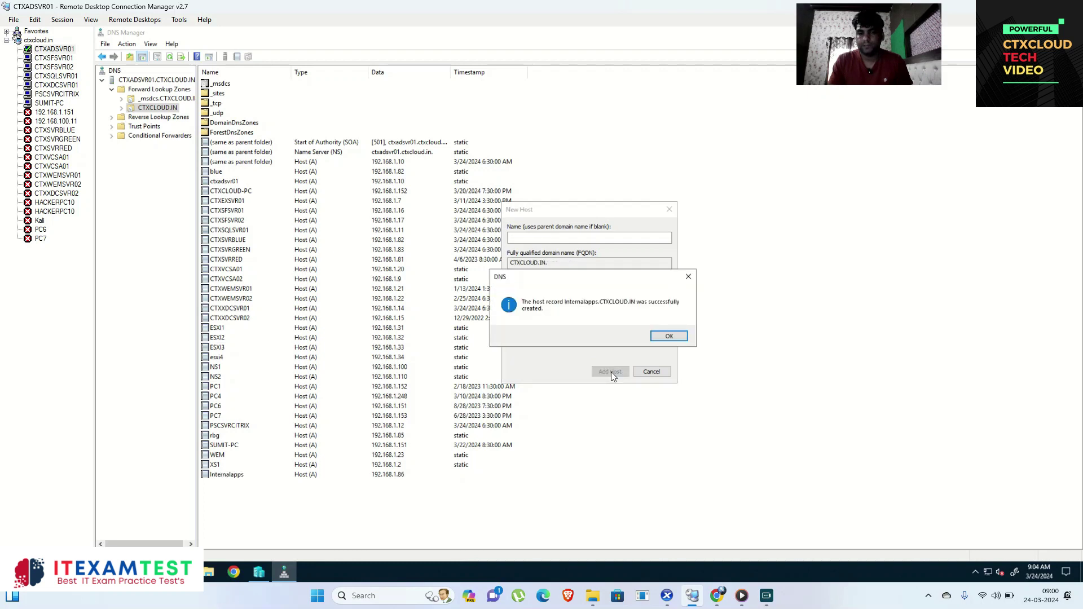
{"action": "key", "text": "Return"}
{"action": "left_click", "coordinate": [651, 373]}
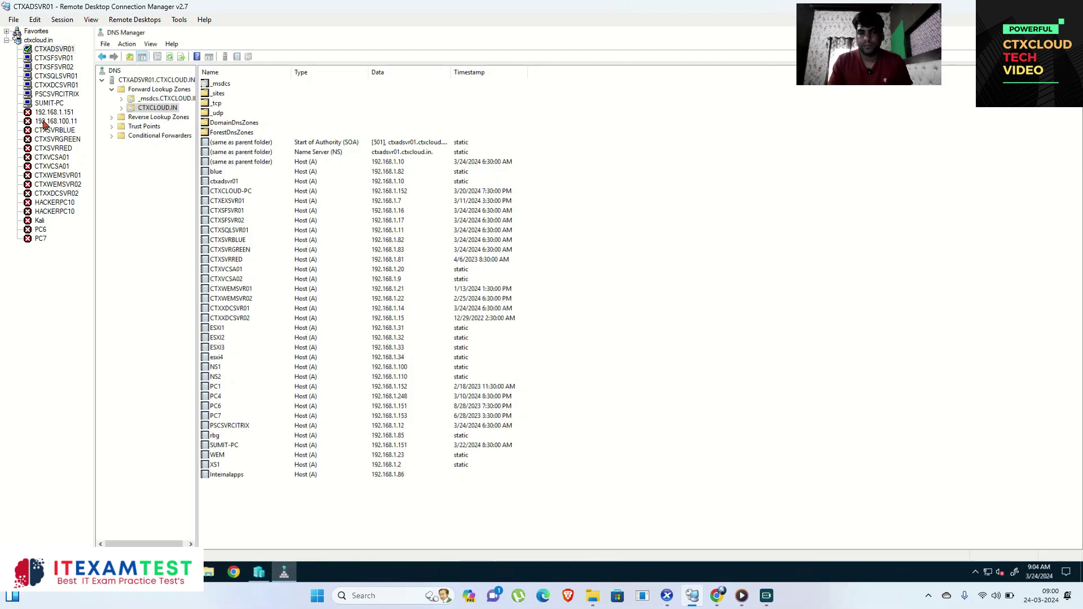
- Refresh the CTXCLOUD.IN zone and check the new Internalapps record's address
{"action": "right_click", "coordinate": [170, 112]}
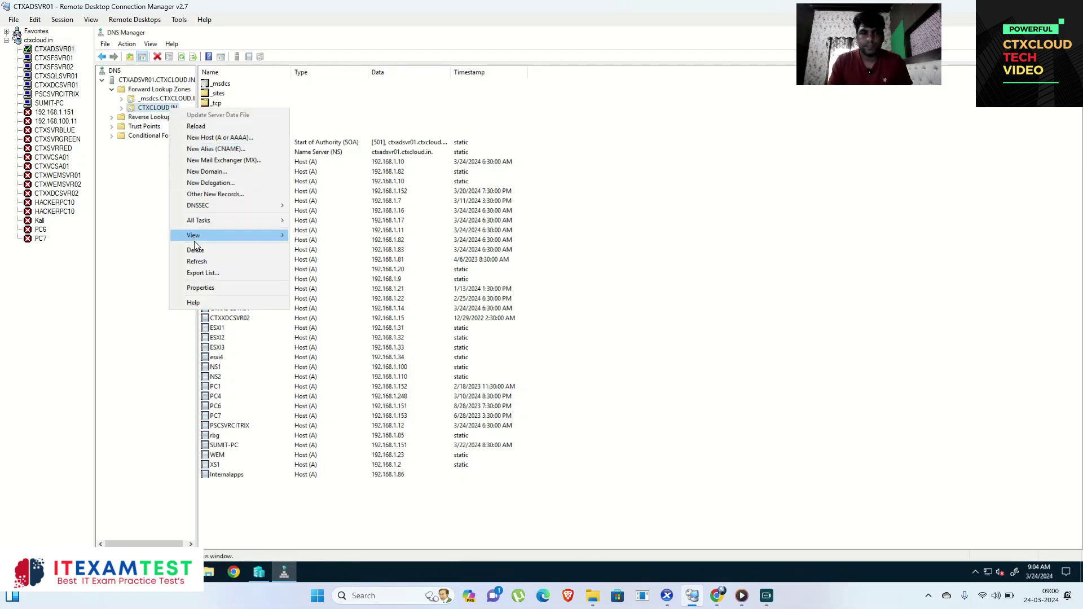
{"action": "left_click", "coordinate": [214, 267]}
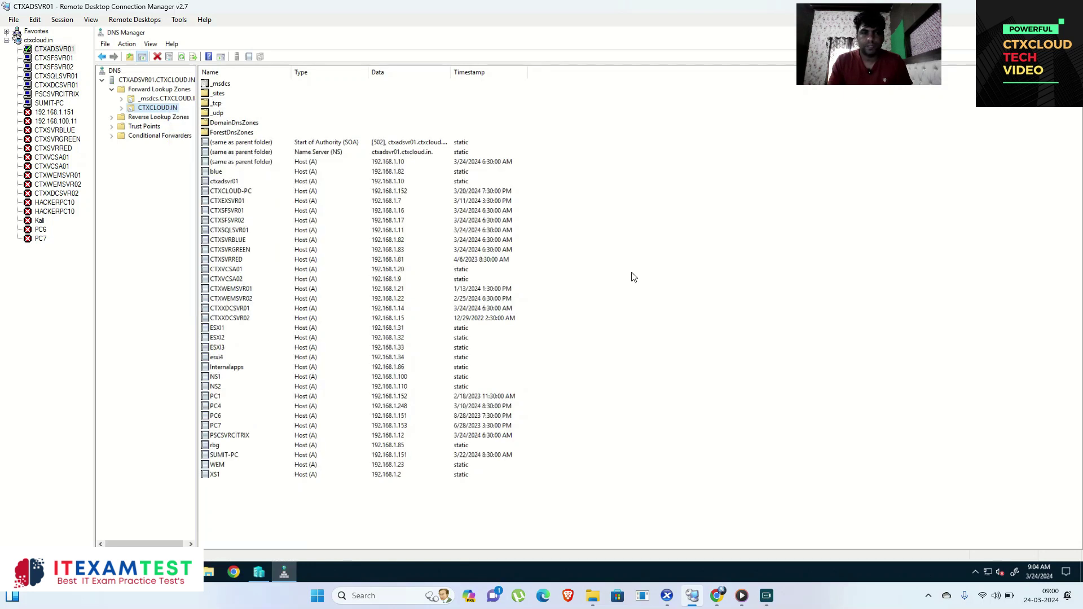
{"action": "left_click", "coordinate": [250, 370]}
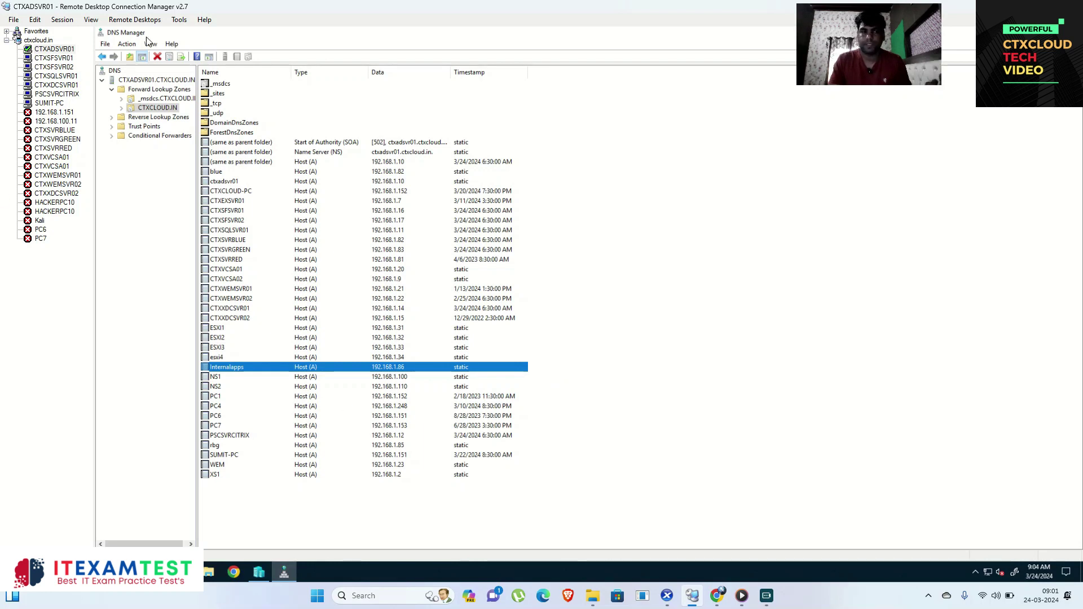
- On SUMIT-PC, rerun nslookup internalapps.ctxcloud.in to see it resolve to 192.168.1.86
{"action": "left_click", "coordinate": [60, 106]}
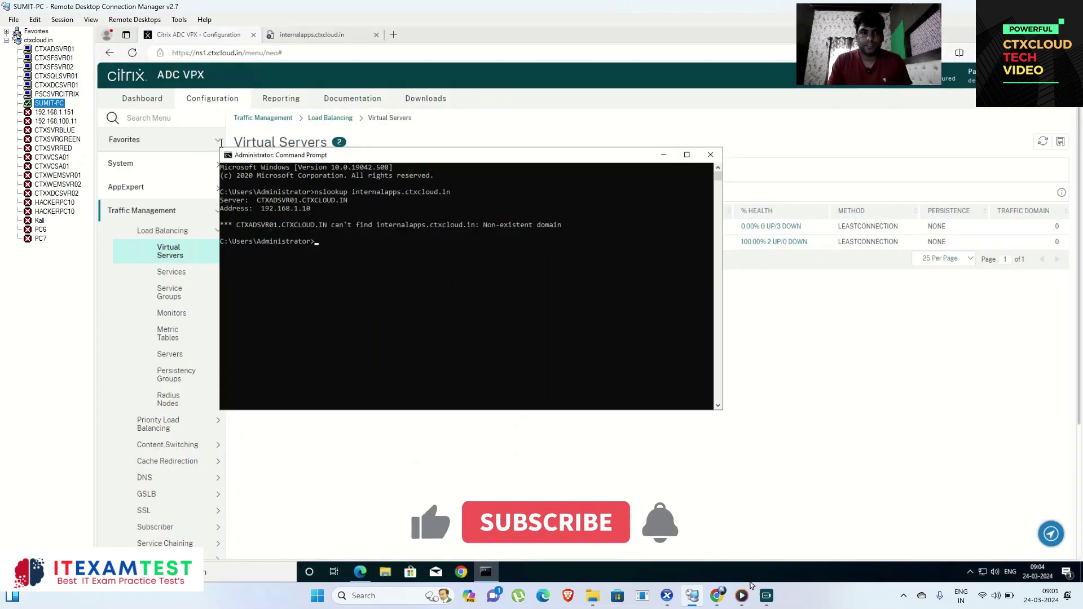
{"action": "key", "text": "Up"}
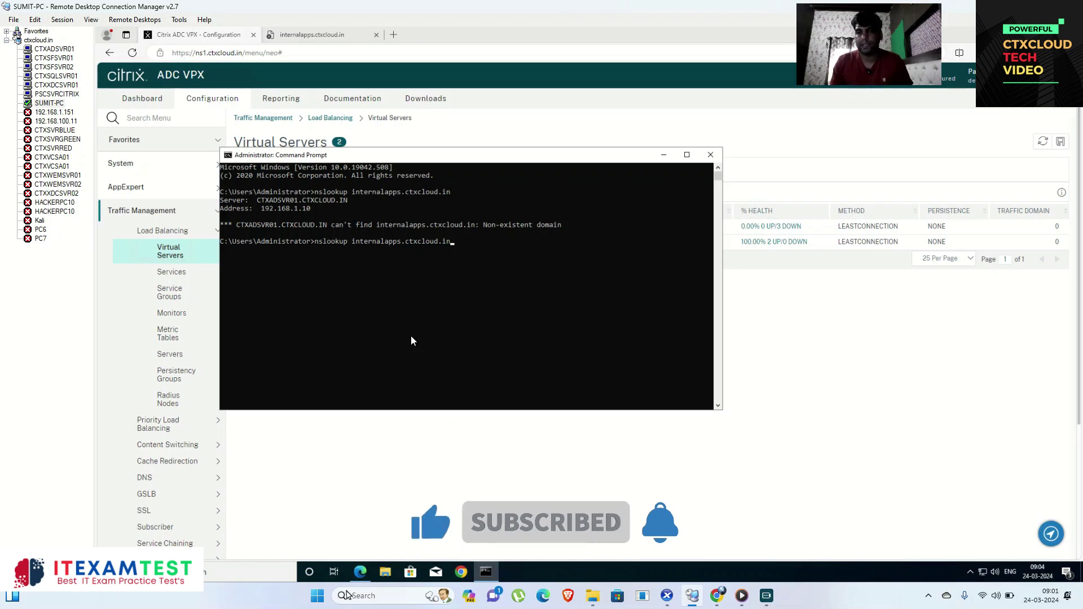
{"action": "key", "text": "Return"}
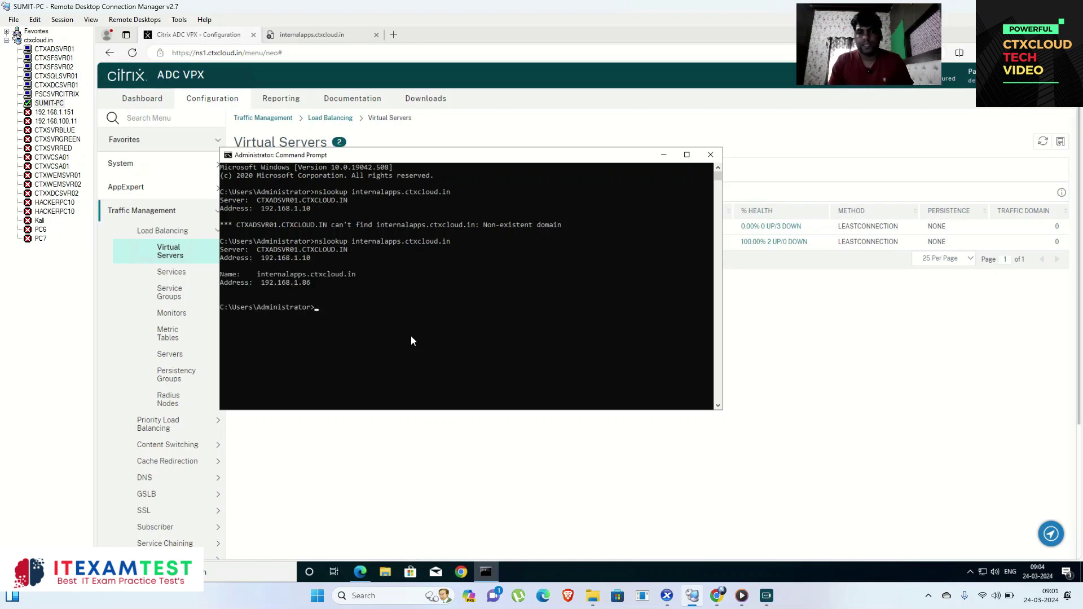